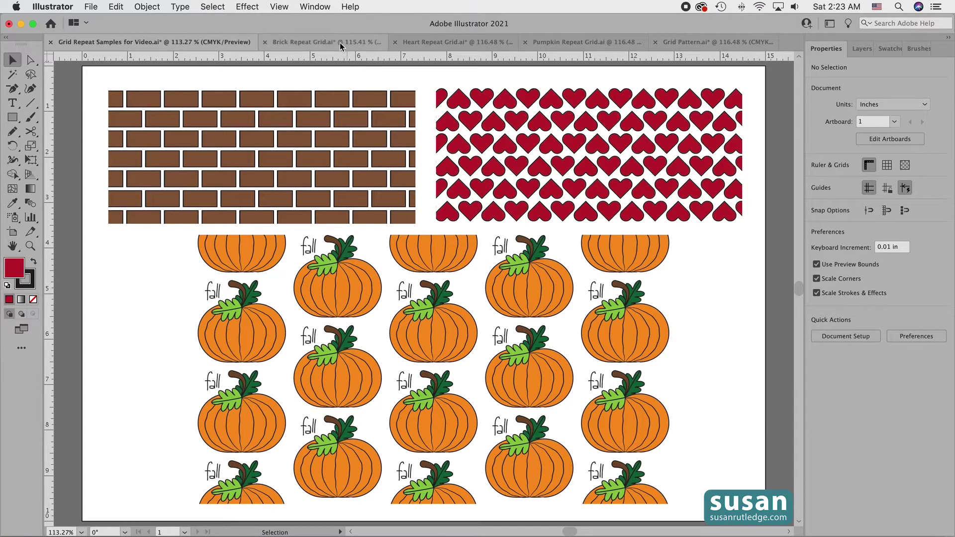
- Switch to the Brick Repeat Grid document and create a grid repeat from the brown rectangle
{"action": "left_click", "coordinate": [354, 44]}
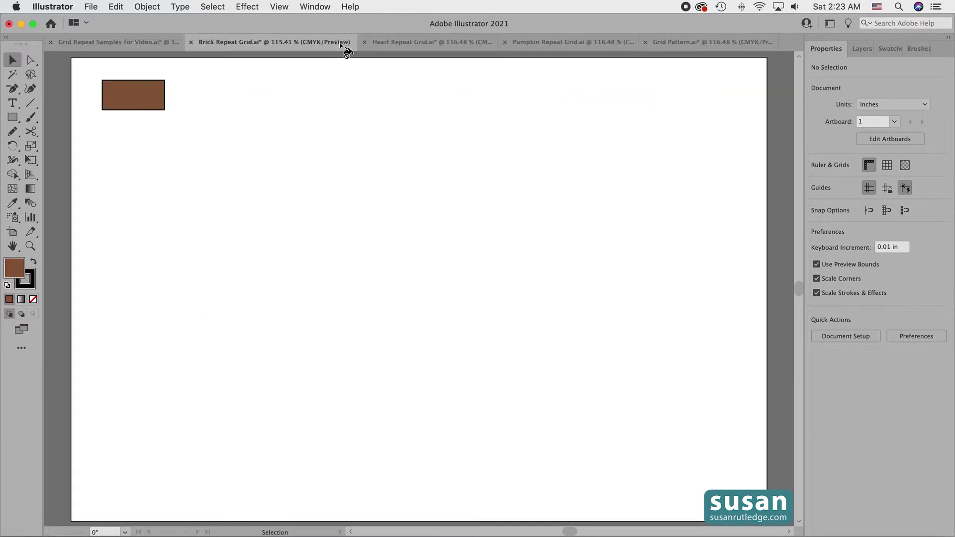
{"action": "left_click", "coordinate": [153, 100]}
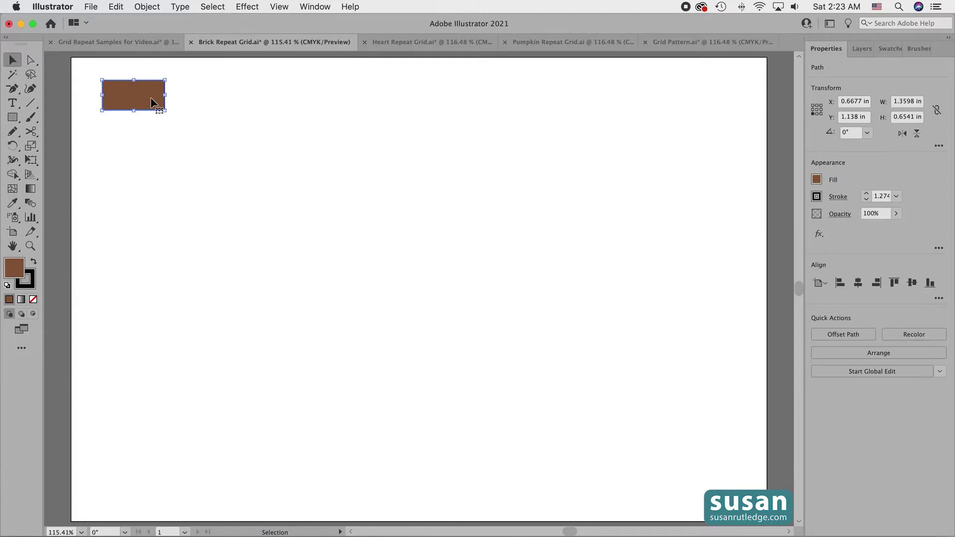
{"action": "left_click", "coordinate": [147, 7]}
{"action": "mouse_move", "coordinate": [207, 308]}
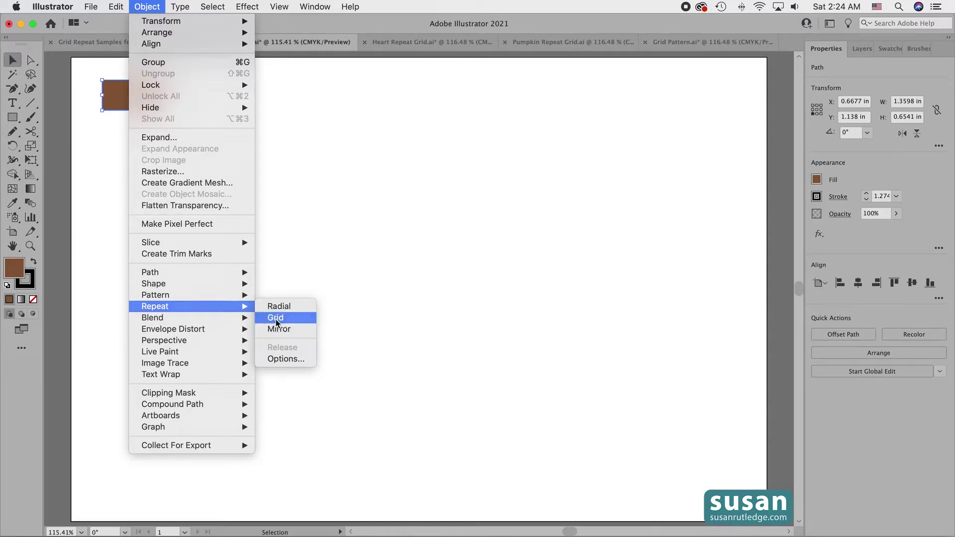
{"action": "left_click", "coordinate": [277, 318]}
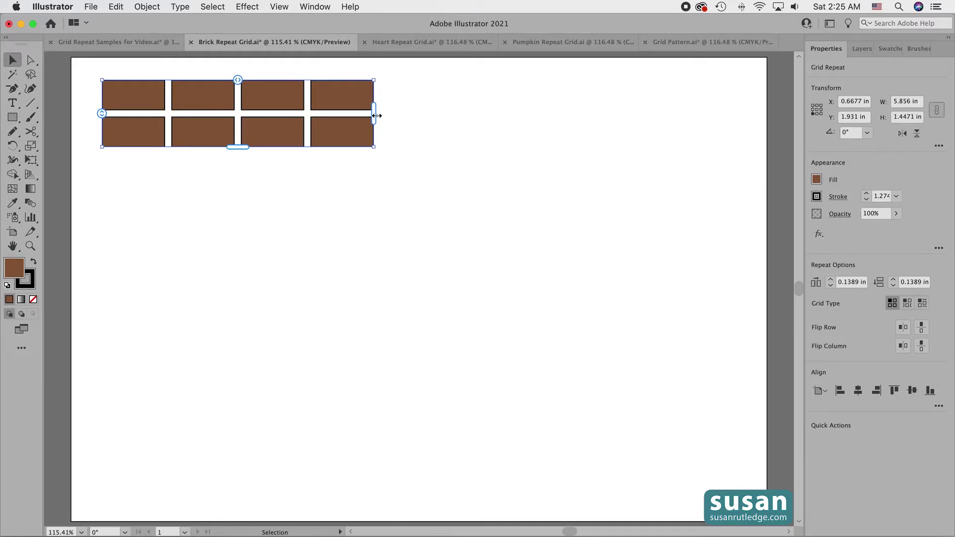
- Scale the brick grid down for smaller bricks and extend it across the artboard to about 13.85 by 8.69 in
{"action": "left_click_drag", "start_coordinate": [377, 120], "coordinate": [728, 118]}
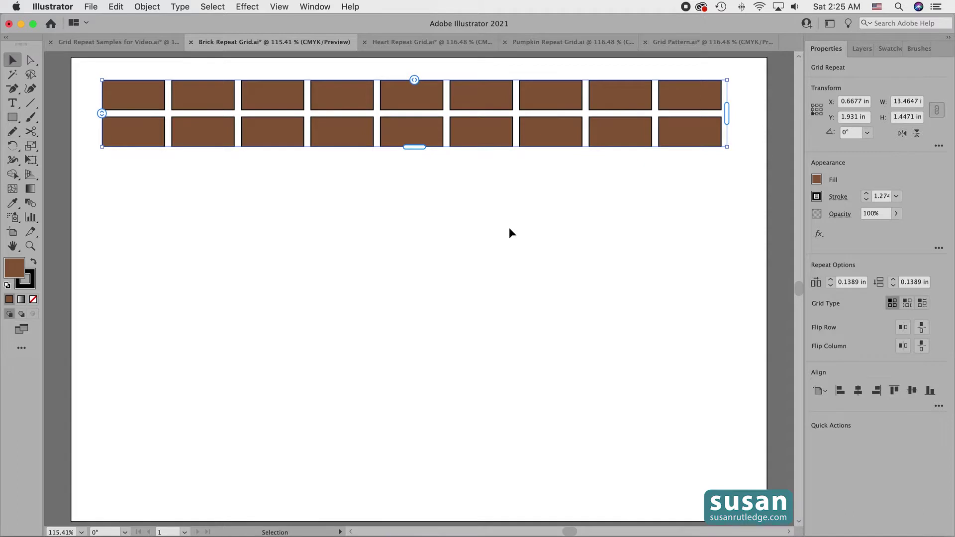
{"action": "left_click_drag", "start_coordinate": [413, 147], "coordinate": [432, 488]}
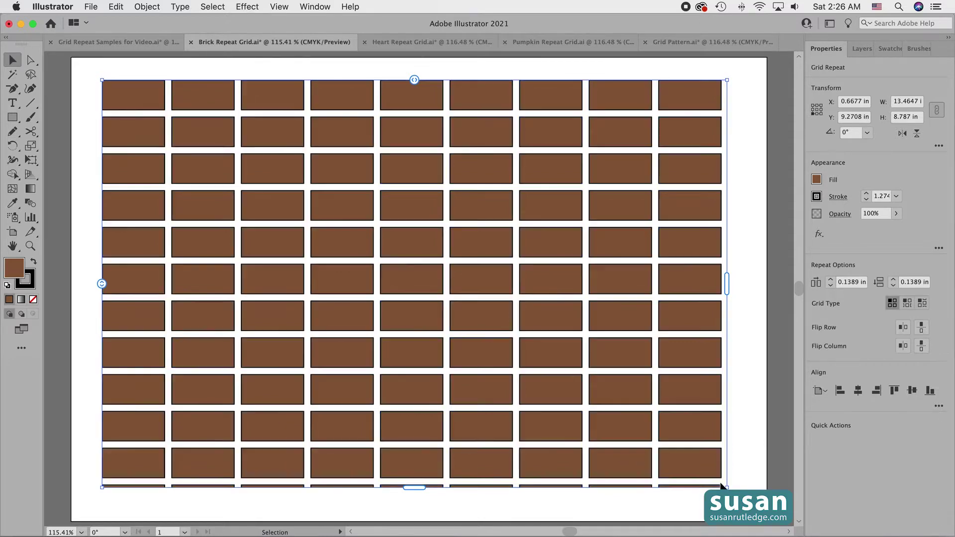
{"action": "left_click_drag", "start_coordinate": [727, 487], "coordinate": [518, 351]}
{"action": "left_click_drag", "start_coordinate": [519, 215], "coordinate": [746, 239]}
{"action": "left_click_drag", "start_coordinate": [423, 352], "coordinate": [424, 483]}
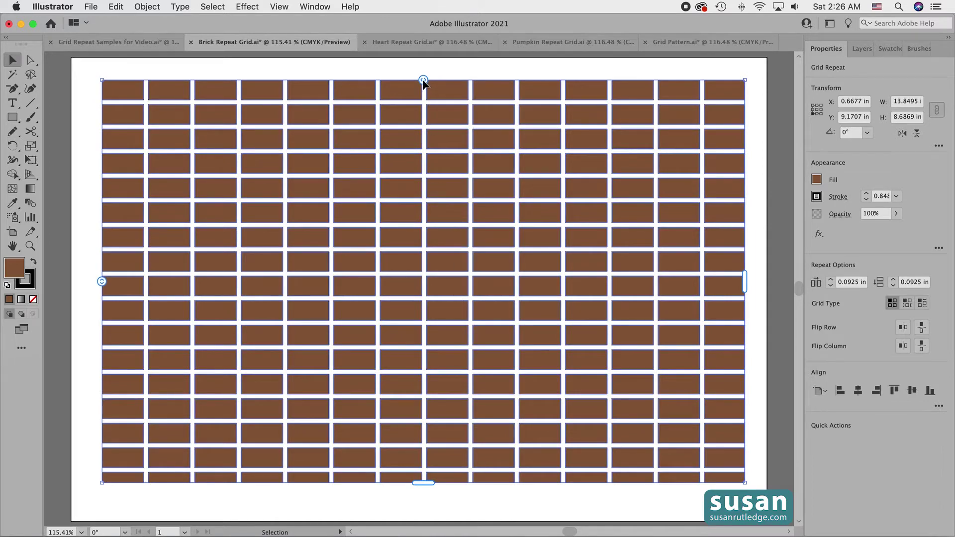
- Widen the brick grid's gaps freehand to about 0.32 in between columns and 0.23 in between rows
{"action": "left_click_drag", "start_coordinate": [423, 82], "coordinate": [434, 80]}
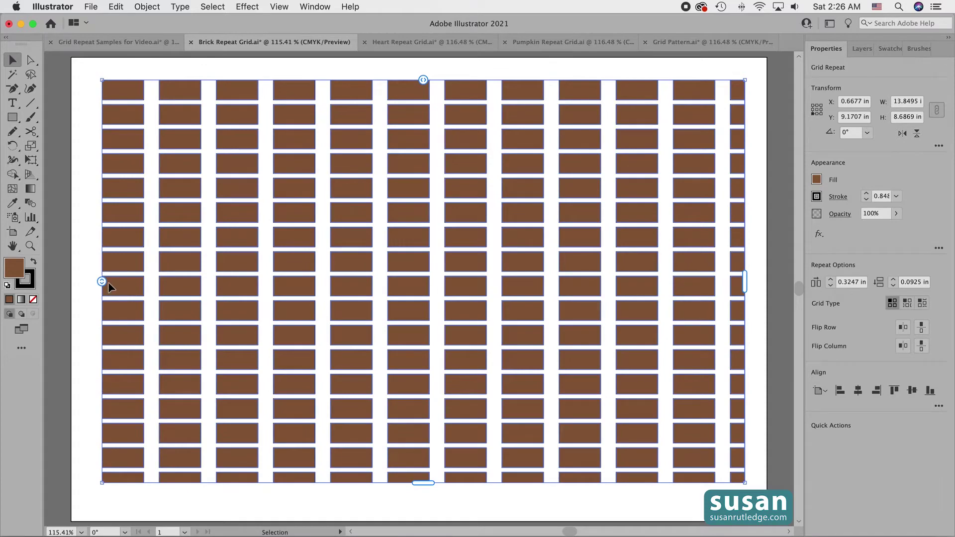
{"action": "left_click_drag", "start_coordinate": [102, 282], "coordinate": [100, 288]}
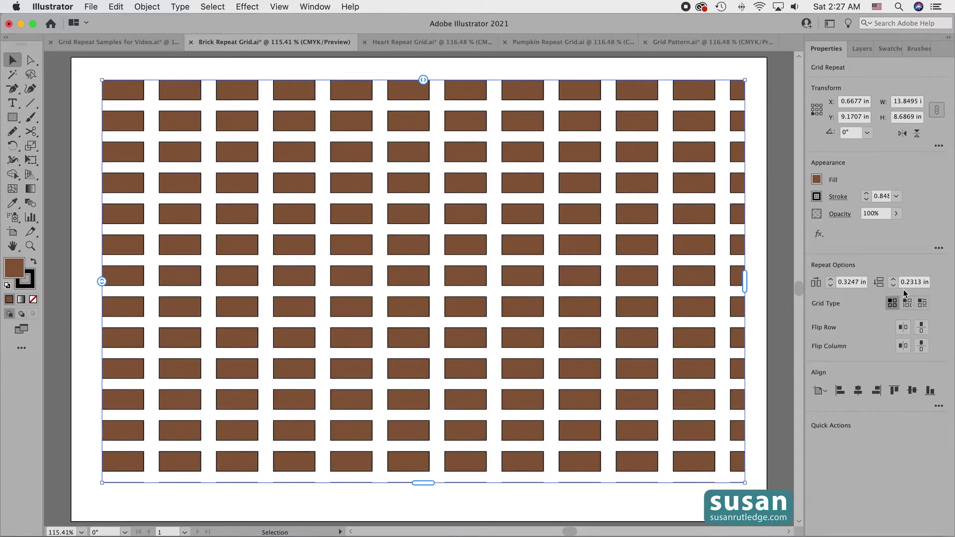
- Set both the horizontal and vertical spacing of the brick grid to 0.125 in
{"action": "left_click", "coordinate": [861, 282]}
{"action": "type", "text": ".125"}
{"action": "key", "text": "Return"}
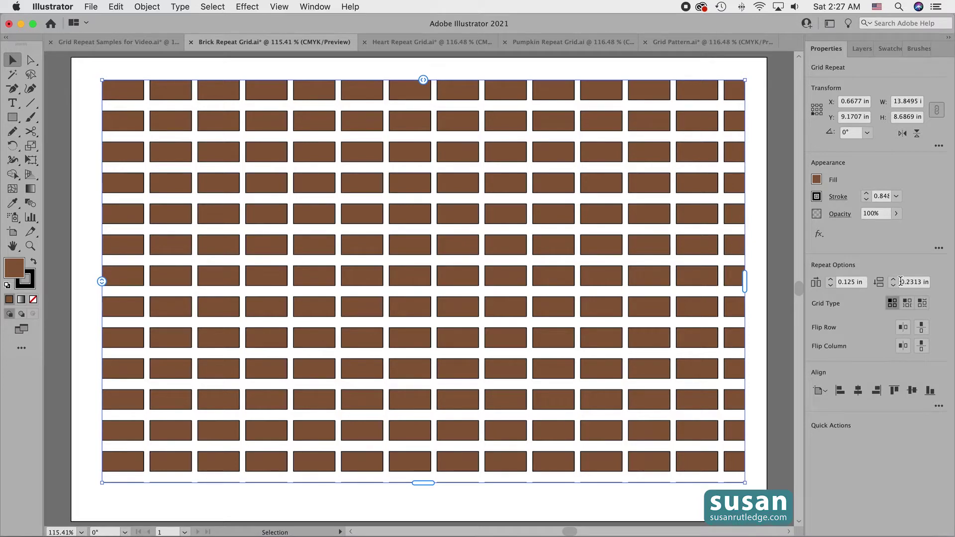
{"action": "left_click_drag", "start_coordinate": [901, 282], "coordinate": [935, 284]}
{"action": "type", "text": ".125"}
{"action": "key", "text": "Return"}
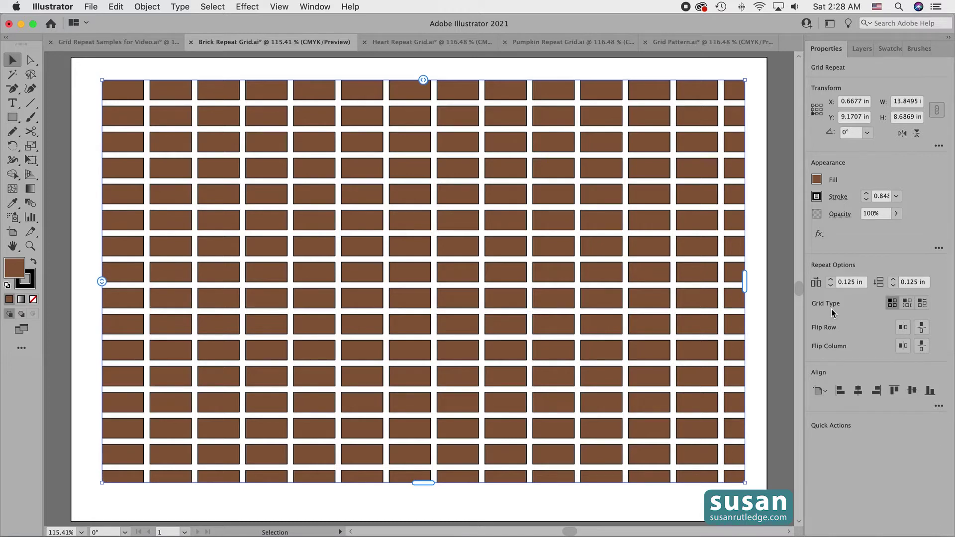
- Try the Brick by Row and Brick by Column grid types on the bricks, and settle on Brick by Row
{"action": "left_click", "coordinate": [907, 305]}
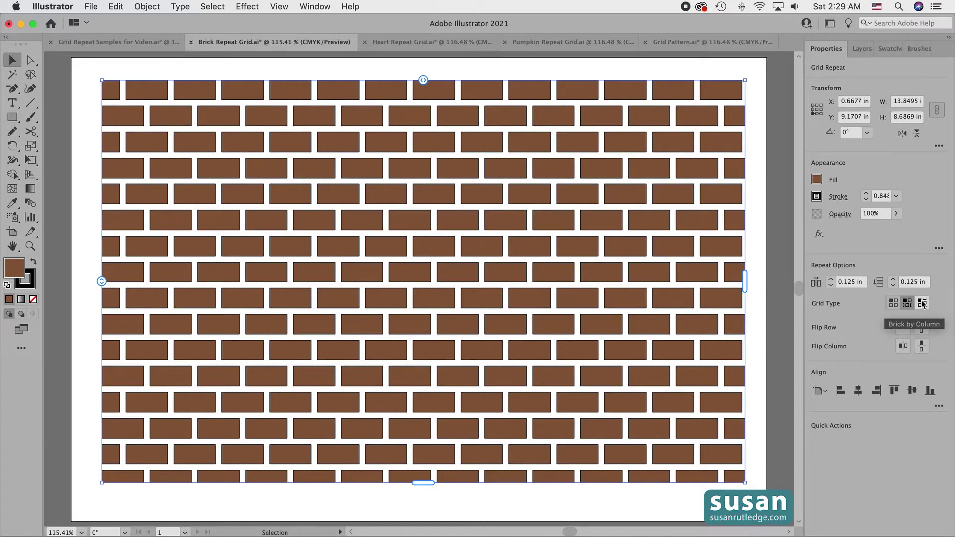
{"action": "left_click", "coordinate": [922, 304]}
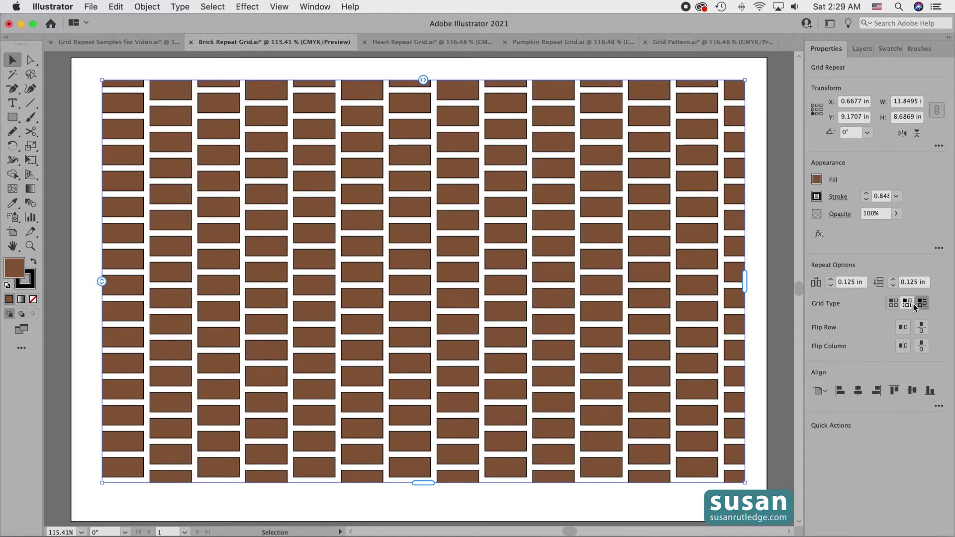
{"action": "left_click", "coordinate": [906, 307]}
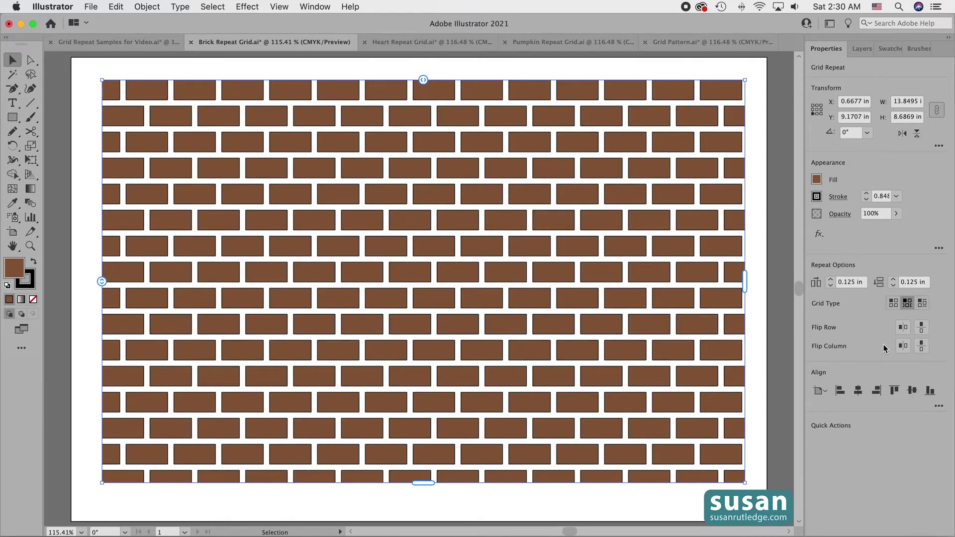
- Switch to the Heart Repeat Grid document and create a grid repeat from the red heart
{"action": "left_click", "coordinate": [432, 43]}
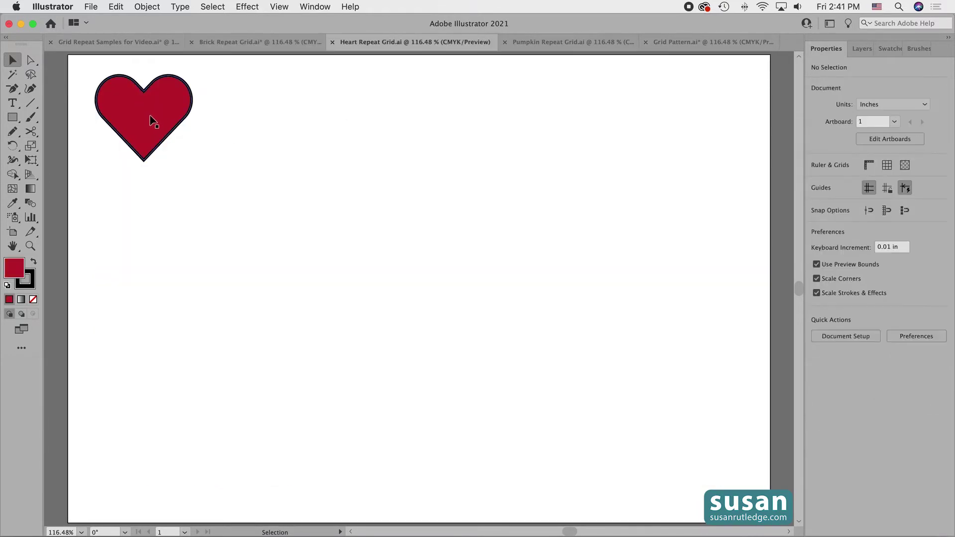
{"action": "left_click", "coordinate": [151, 121]}
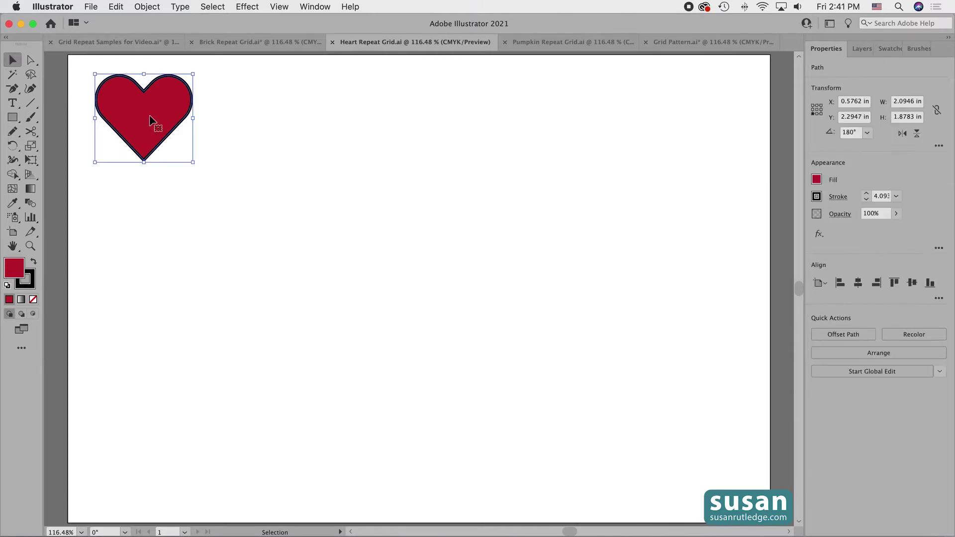
{"action": "left_click", "coordinate": [147, 7]}
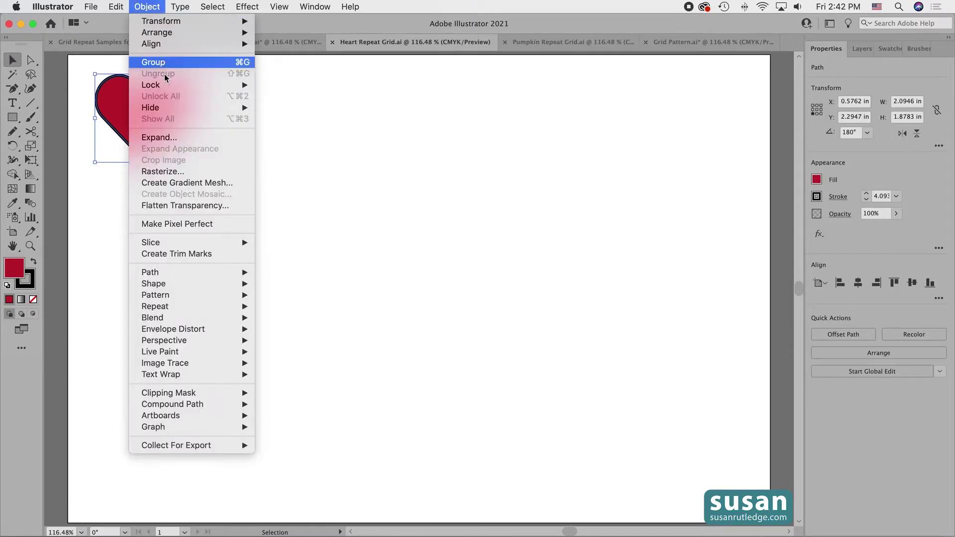
{"action": "mouse_move", "coordinate": [247, 307]}
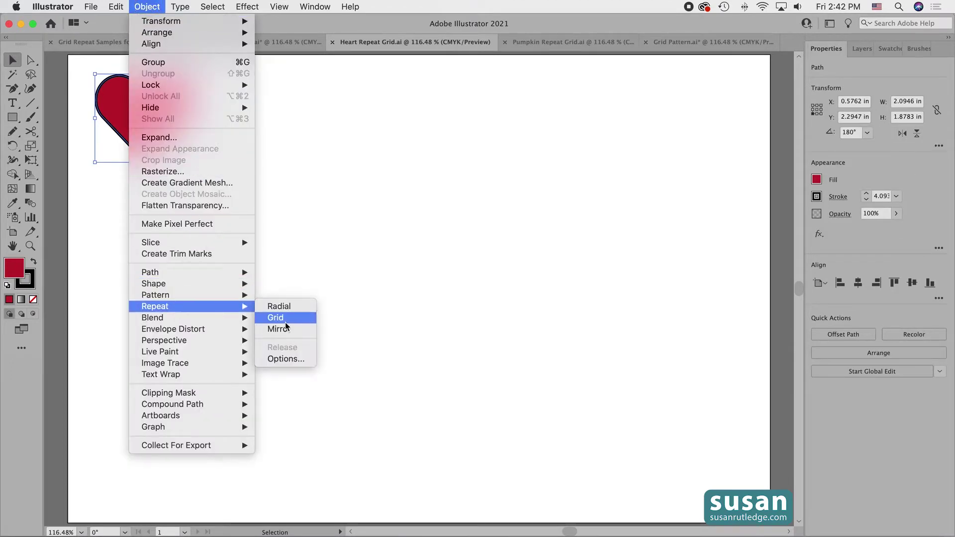
{"action": "left_click", "coordinate": [285, 318]}
- Extend the heart grid to about 14.19 by 8.75 in and reposition it to fill the artboard
{"action": "left_click_drag", "start_coordinate": [506, 168], "coordinate": [760, 186]}
{"action": "left_click_drag", "start_coordinate": [426, 256], "coordinate": [421, 485]}
{"action": "left_click_drag", "start_coordinate": [450, 134], "coordinate": [443, 127]}
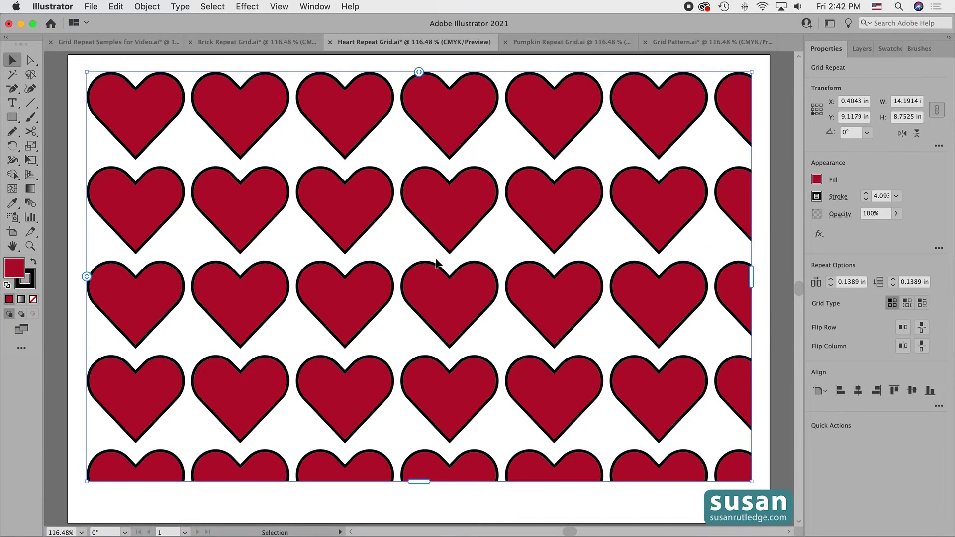
- Set the heart grid to Brick by Row, and flip its alternating rows and columns vertically
{"action": "left_click", "coordinate": [912, 304]}
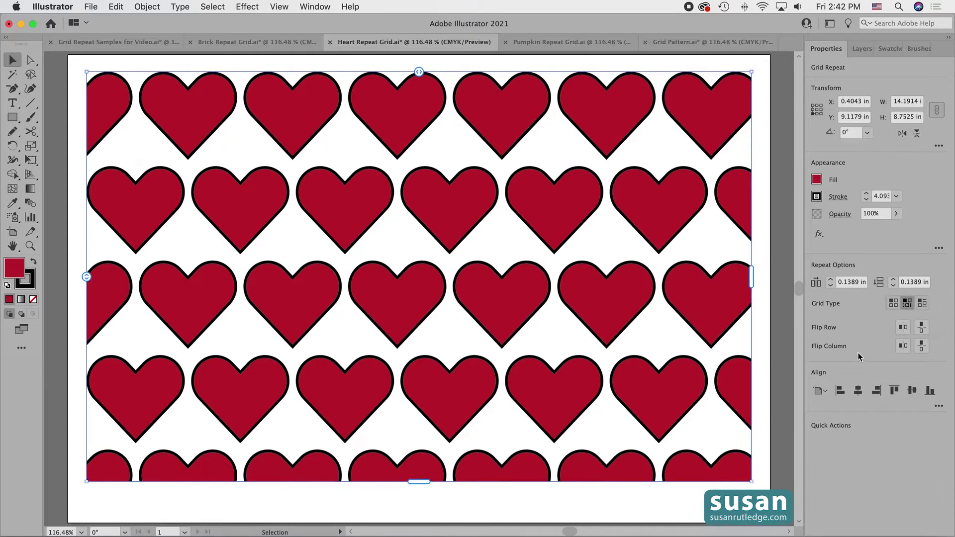
{"action": "left_click", "coordinate": [904, 328]}
{"action": "left_click", "coordinate": [904, 330]}
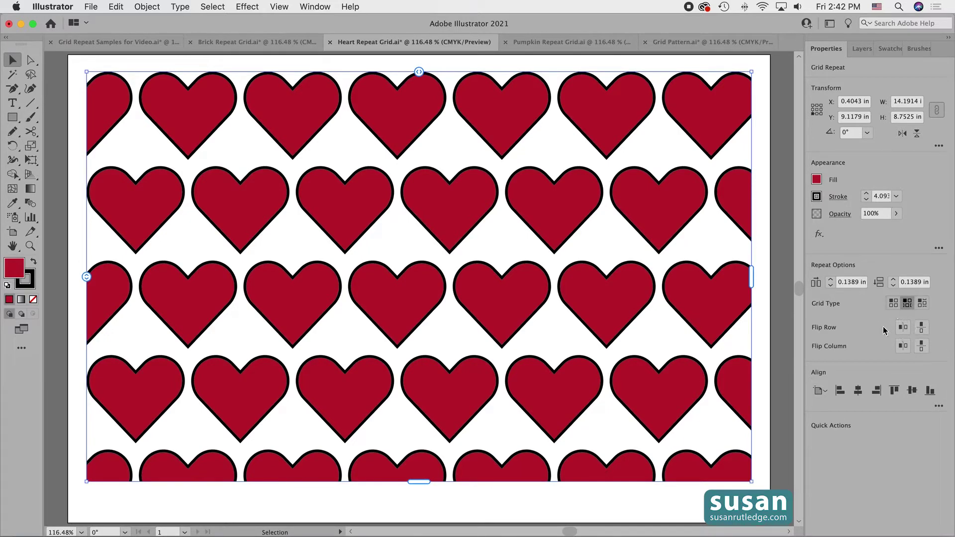
{"action": "left_click", "coordinate": [921, 328]}
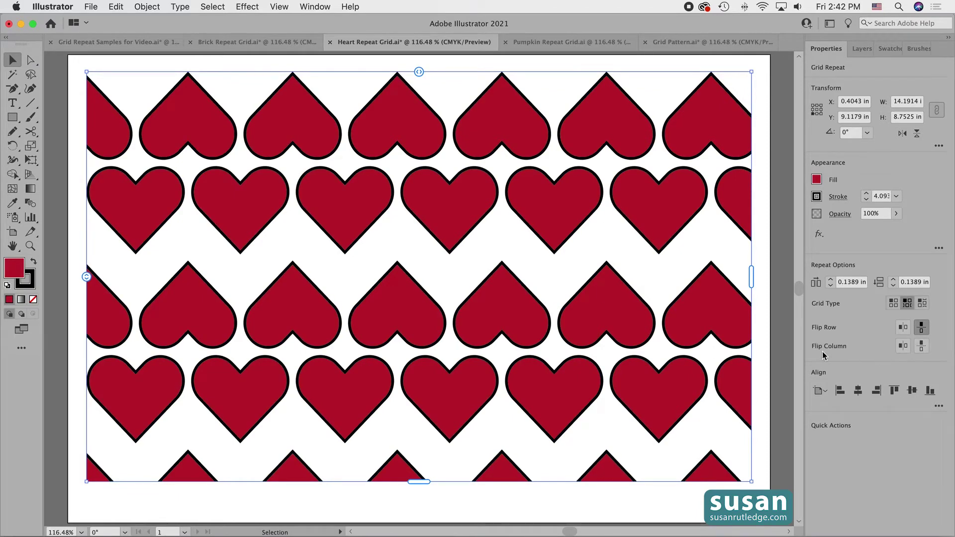
{"action": "left_click", "coordinate": [904, 347]}
{"action": "left_click", "coordinate": [903, 347]}
{"action": "left_click", "coordinate": [922, 348]}
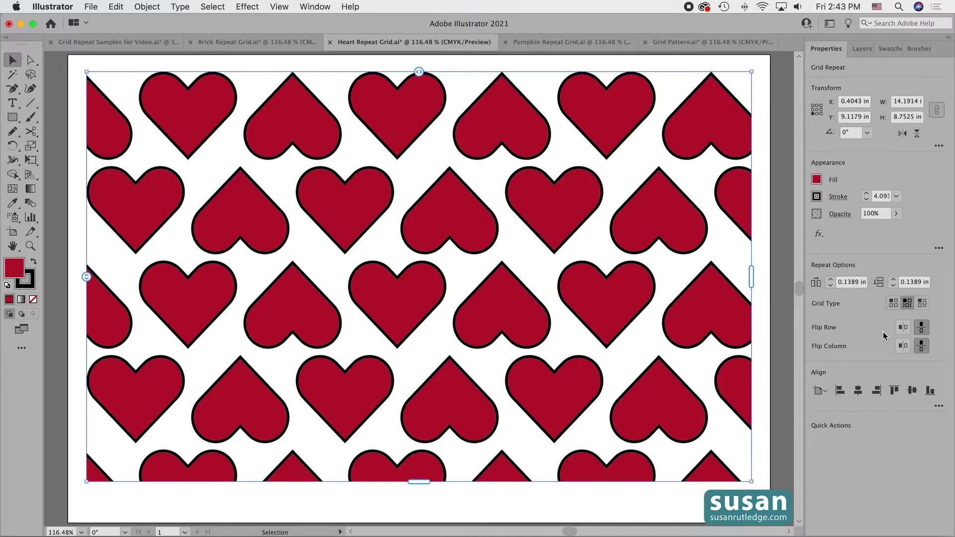
- Recolor the hearts with the pink swatch C=0 M=95 Y=20 K=0 and reduce their stroke to 2 pt
{"action": "left_click", "coordinate": [815, 181]}
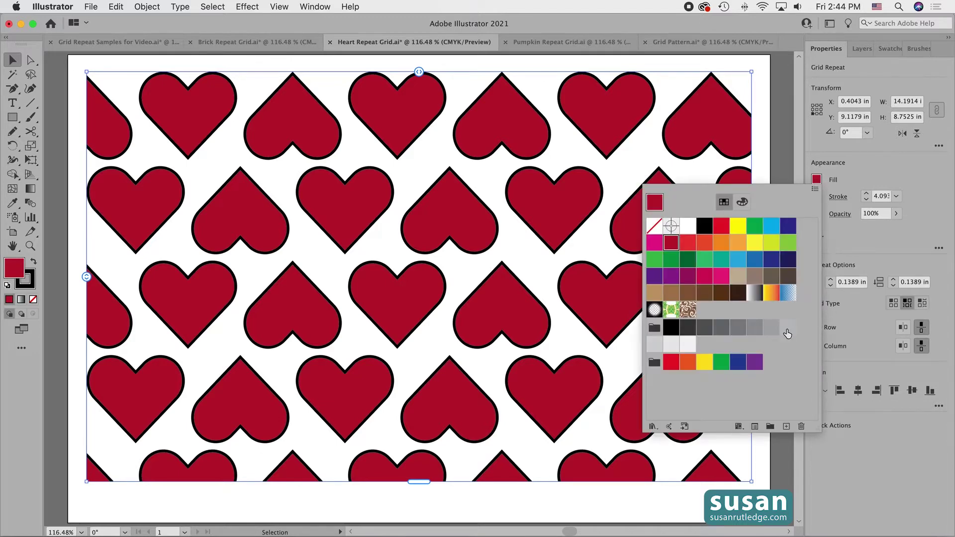
{"action": "left_click", "coordinate": [721, 277]}
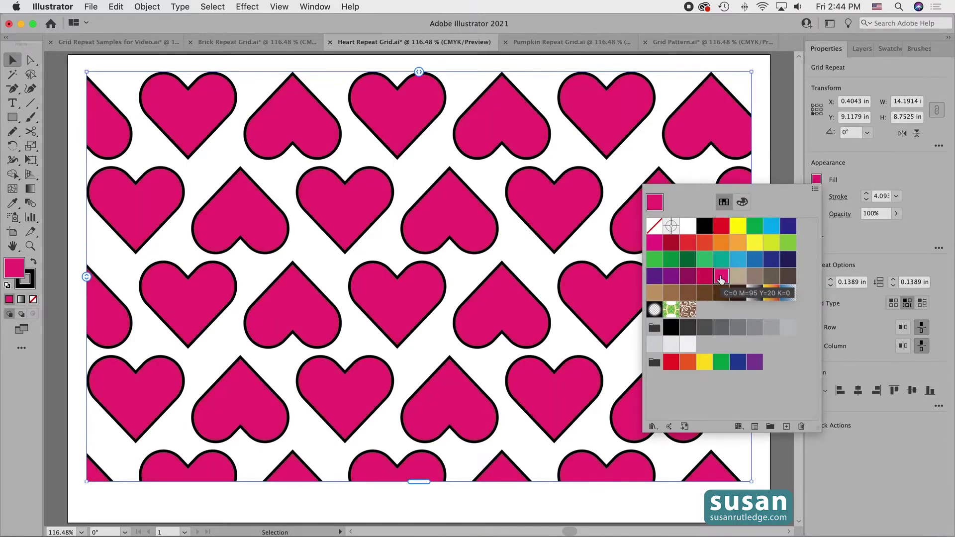
{"action": "left_click", "coordinate": [867, 200]}
{"action": "left_click", "coordinate": [867, 200]}
{"action": "left_click", "coordinate": [867, 200]}
{"action": "left_click", "coordinate": [866, 200]}
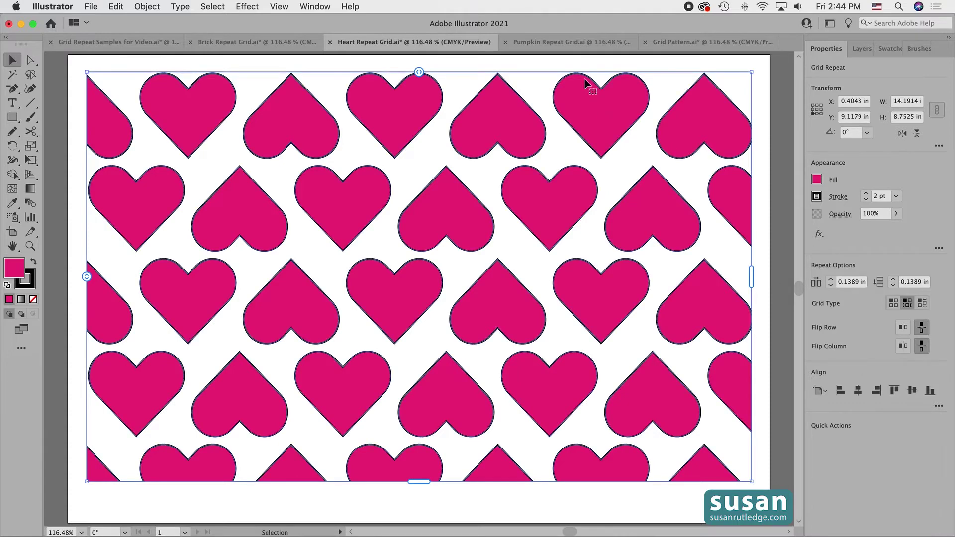
- Switch to the Pumpkin Repeat Grid document and create a grid repeat from the pumpkin group
{"action": "left_click", "coordinate": [573, 42]}
{"action": "left_click_drag", "start_coordinate": [157, 145], "coordinate": [191, 171]}
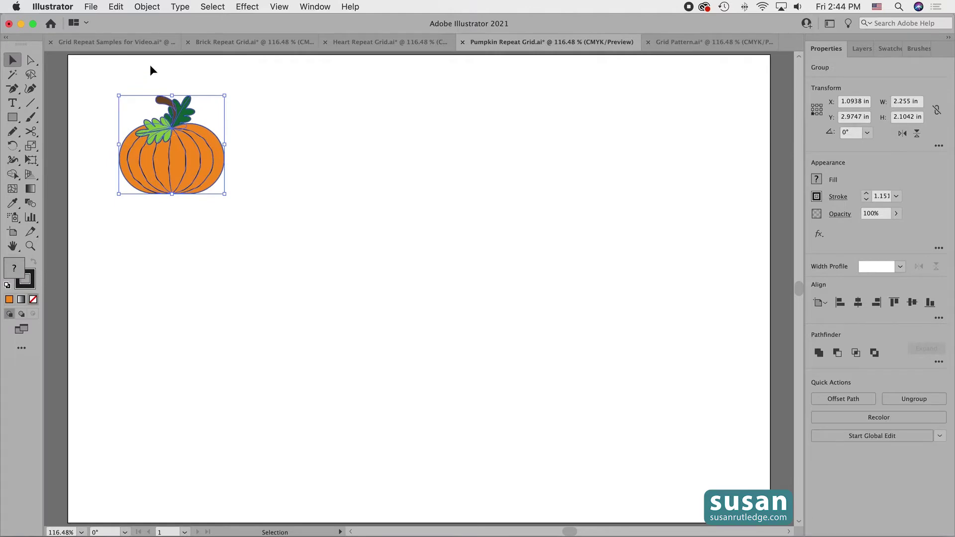
{"action": "left_click", "coordinate": [147, 7]}
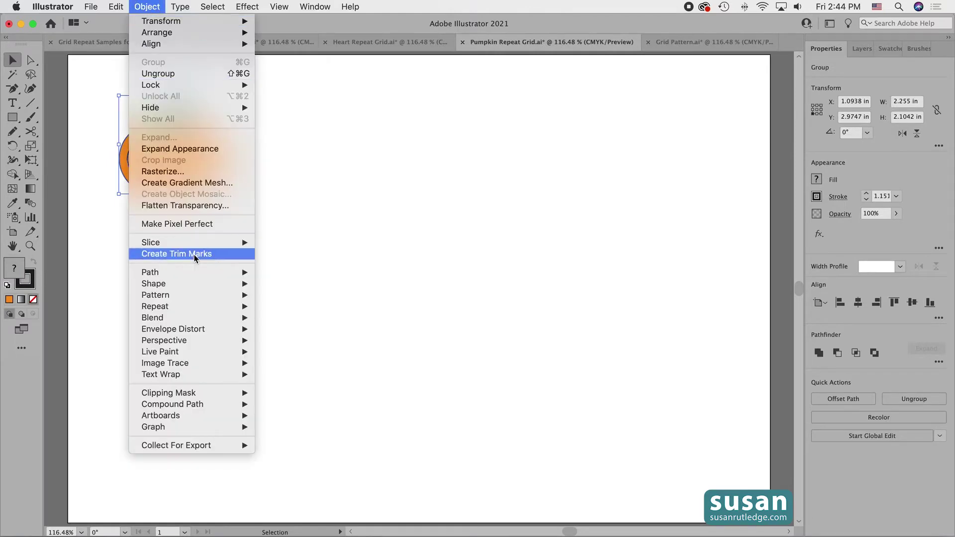
{"action": "mouse_move", "coordinate": [196, 307]}
{"action": "left_click", "coordinate": [277, 319]}
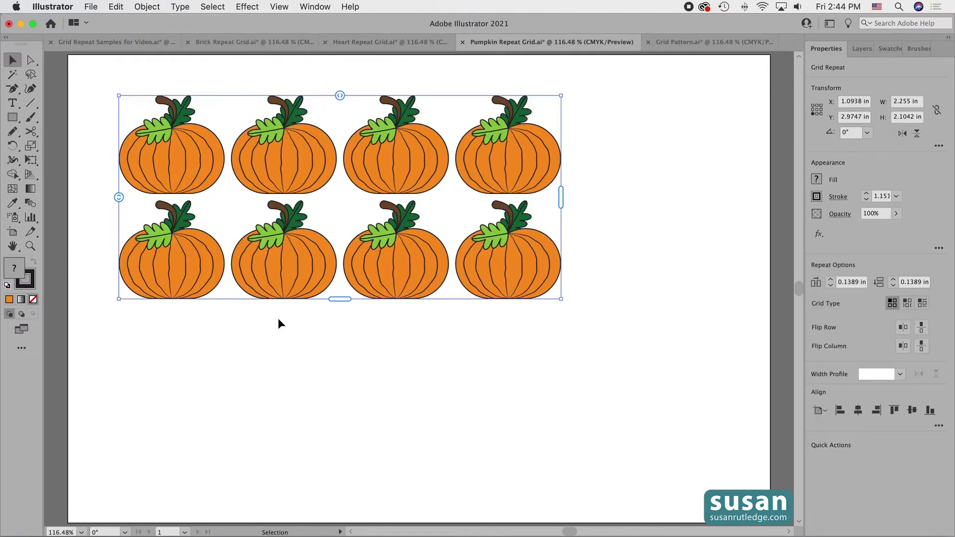
- Extend the pumpkin grid to about 13.20 by 8.22 in and reposition it on the artboard
{"action": "left_click_drag", "start_coordinate": [560, 224], "coordinate": [738, 220]}
{"action": "left_click_drag", "start_coordinate": [428, 299], "coordinate": [421, 480]}
{"action": "left_click_drag", "start_coordinate": [247, 181], "coordinate": [239, 176]}
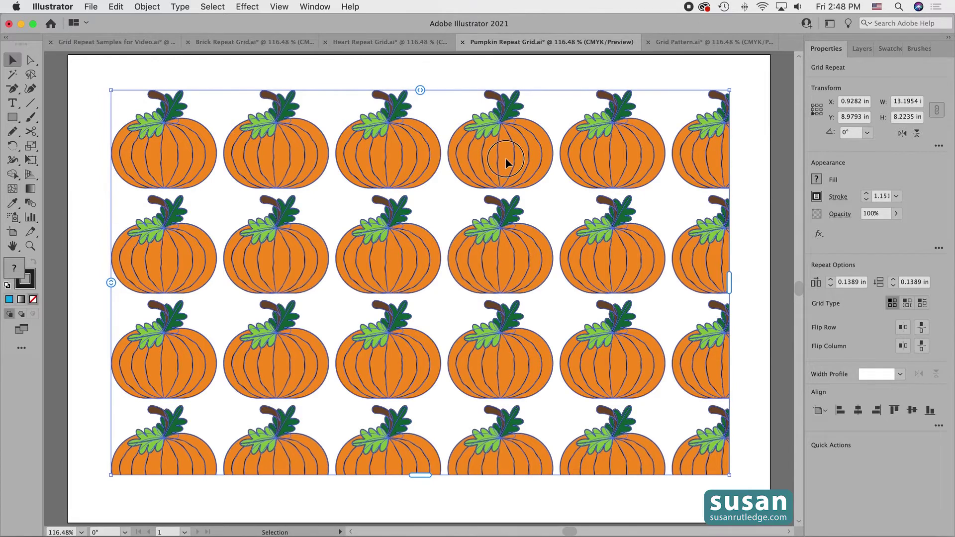
- Isolate one pumpkin in the grid repeat, target only its orange body path and fill it with the red-orange swatch
{"action": "double_click", "coordinate": [506, 157]}
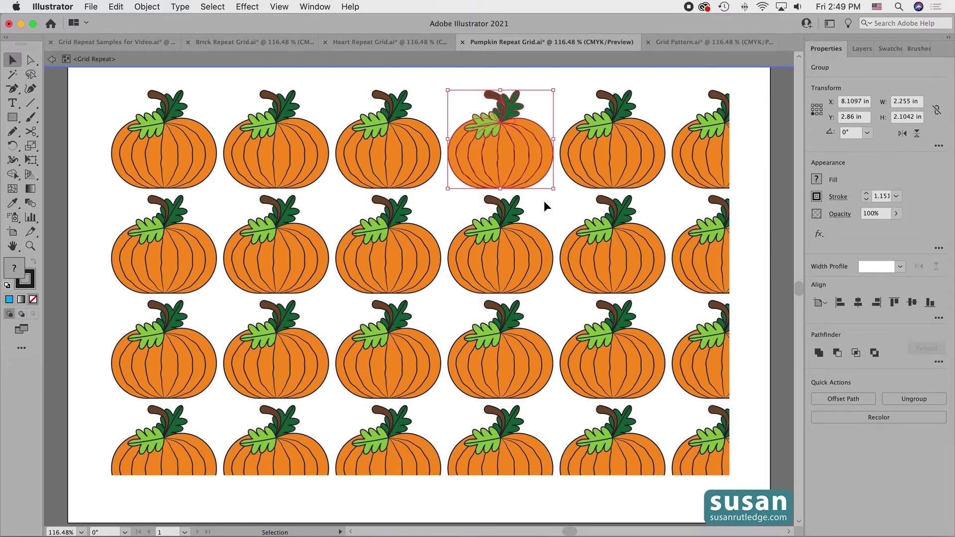
{"action": "left_click", "coordinate": [864, 51]}
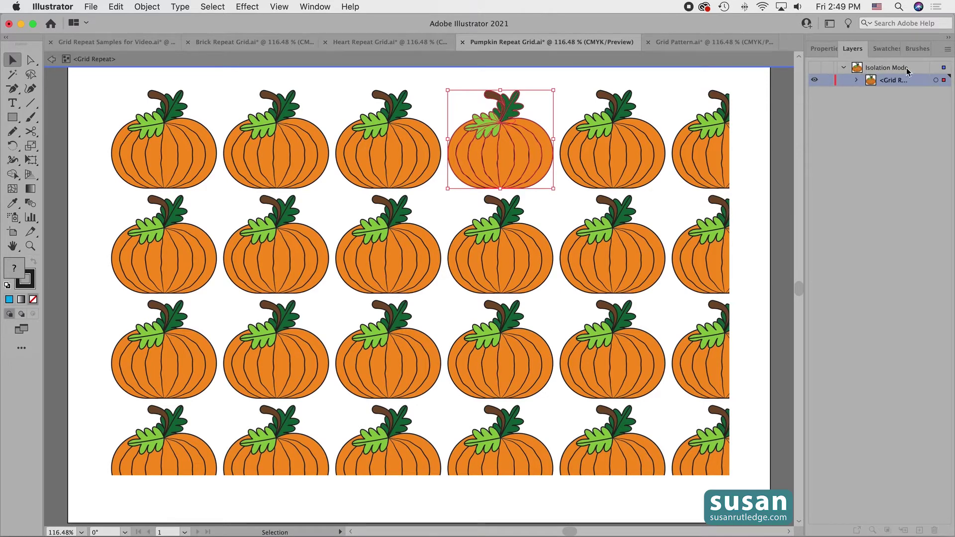
{"action": "left_click", "coordinate": [857, 81]}
{"action": "left_click", "coordinate": [871, 94]}
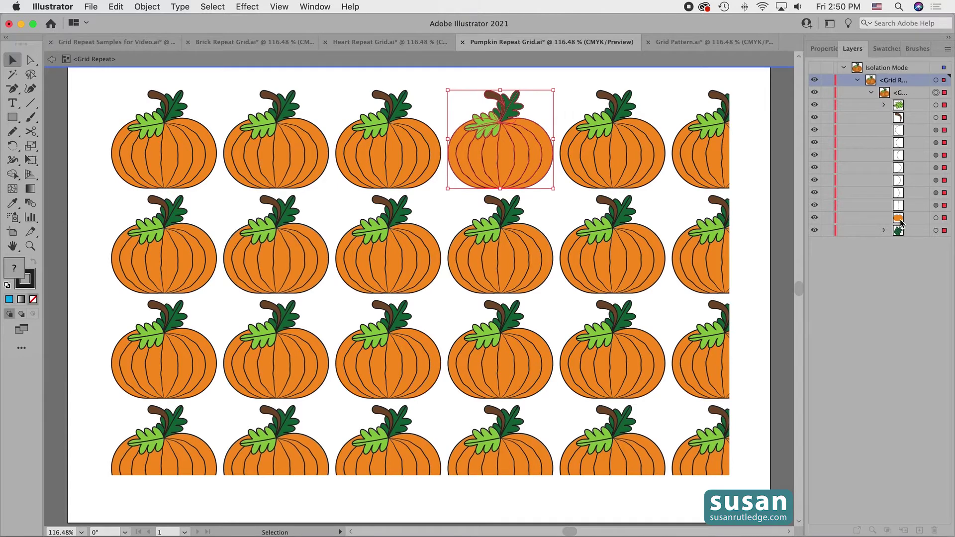
{"action": "left_click", "coordinate": [936, 218]}
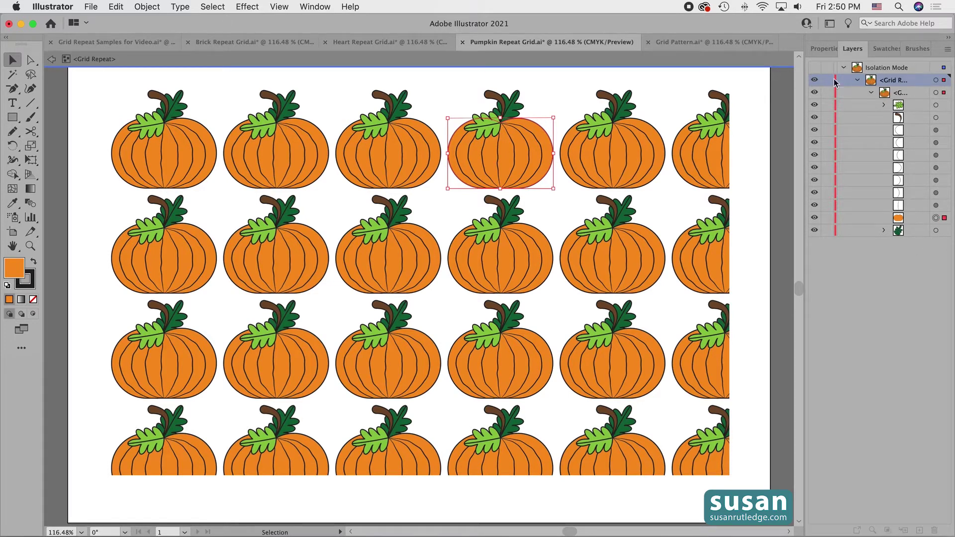
{"action": "left_click", "coordinate": [827, 50]}
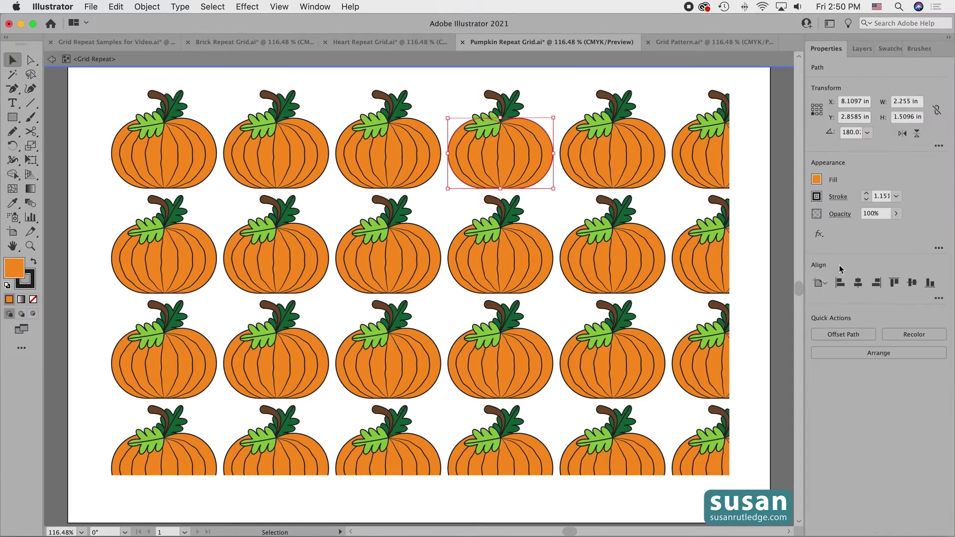
{"action": "left_click", "coordinate": [817, 179]}
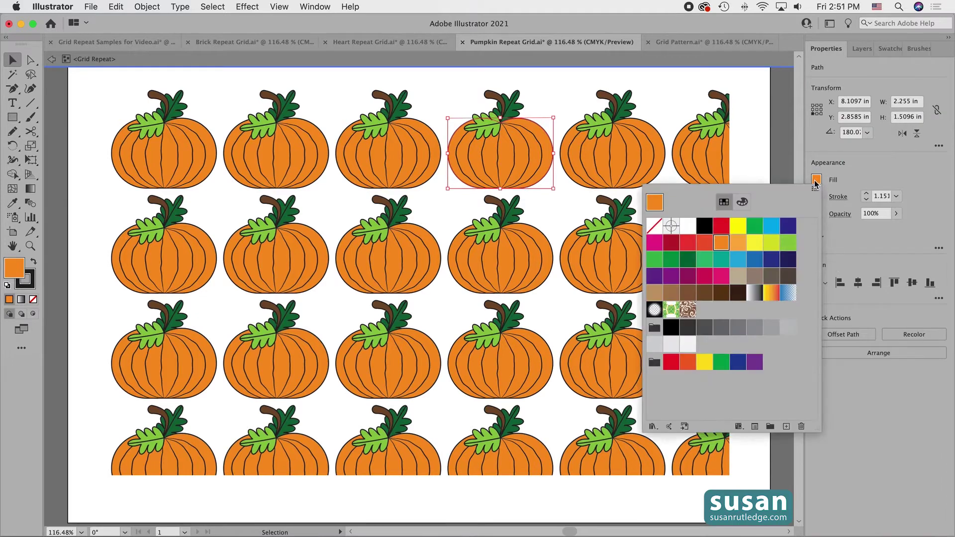
{"action": "left_click", "coordinate": [704, 244]}
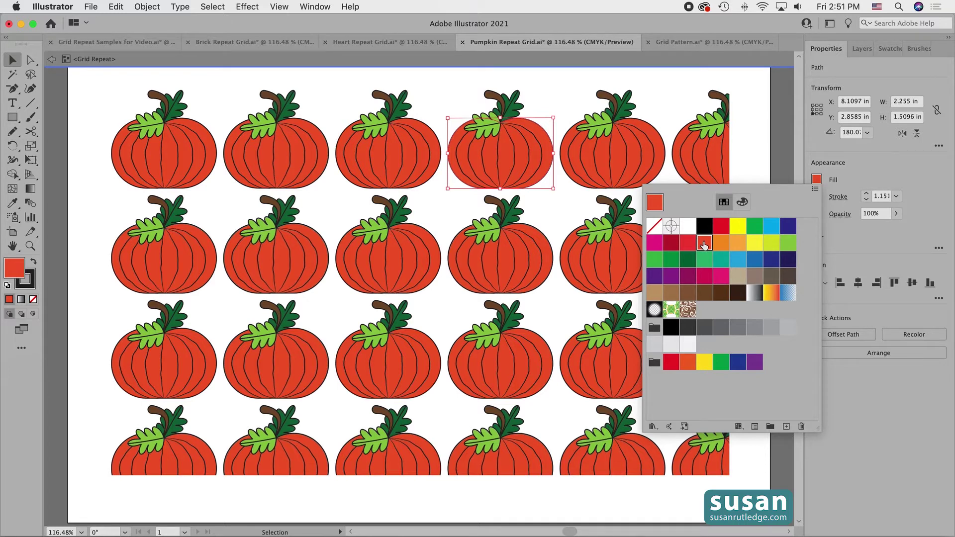
{"action": "left_click", "coordinate": [848, 171]}
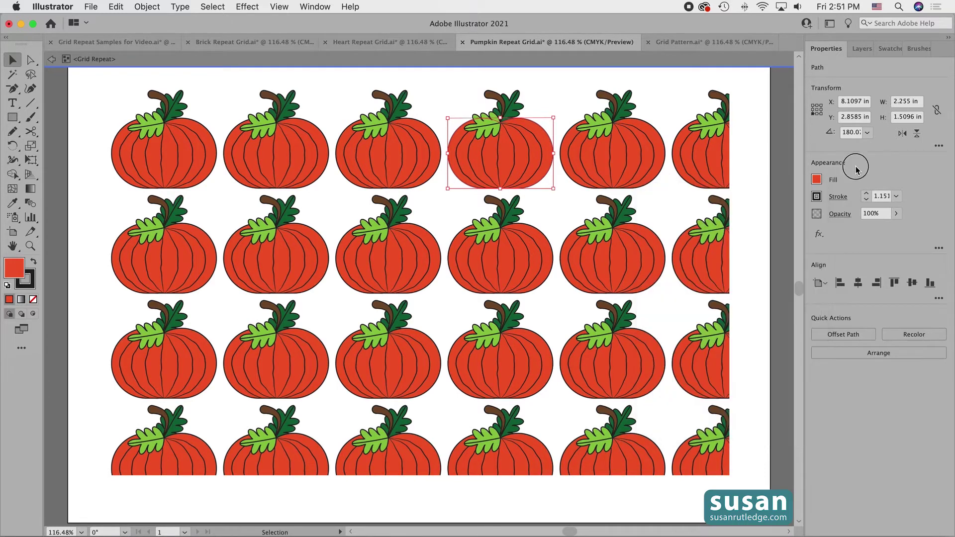
- Delete the brown stem path from the repeated pumpkin, and undo the deletion
{"action": "left_click", "coordinate": [858, 50]}
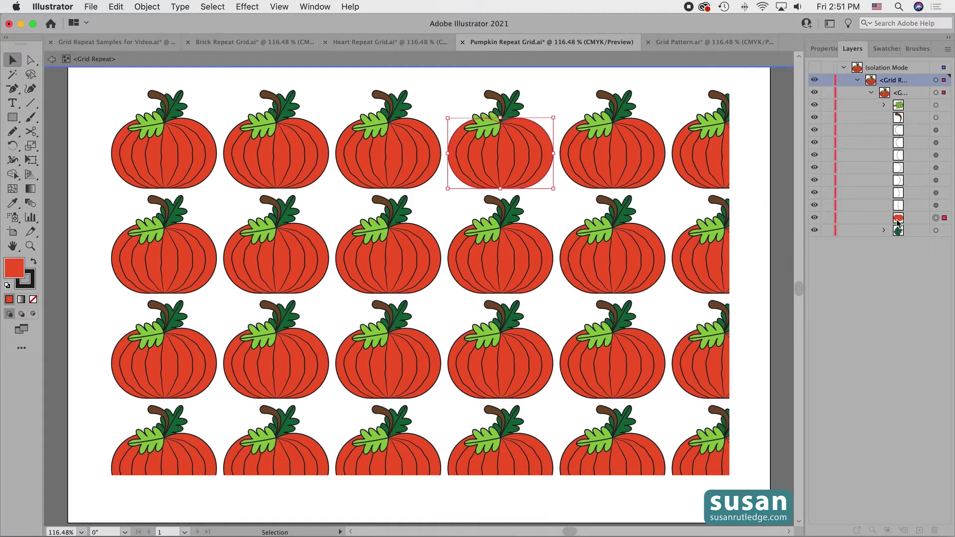
{"action": "left_click", "coordinate": [936, 118]}
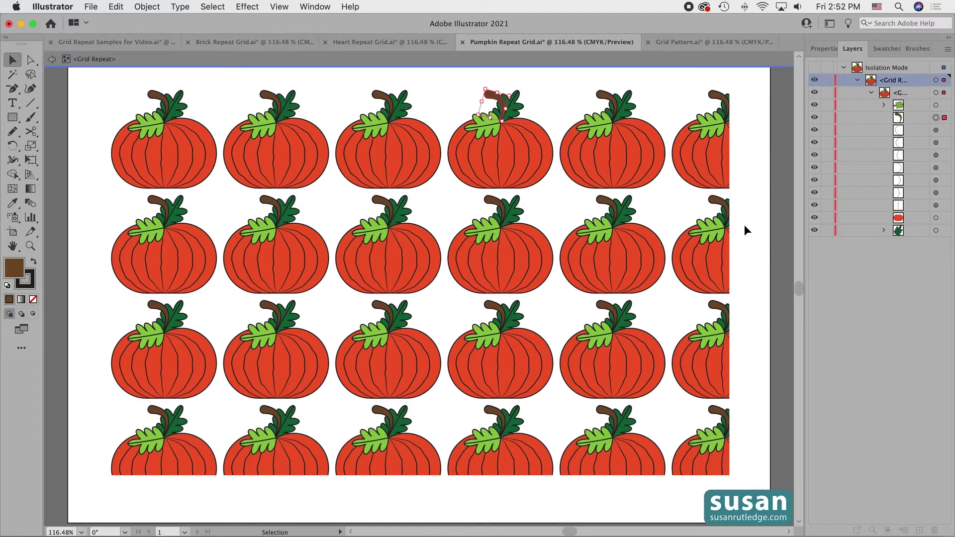
{"action": "key", "text": "Delete"}
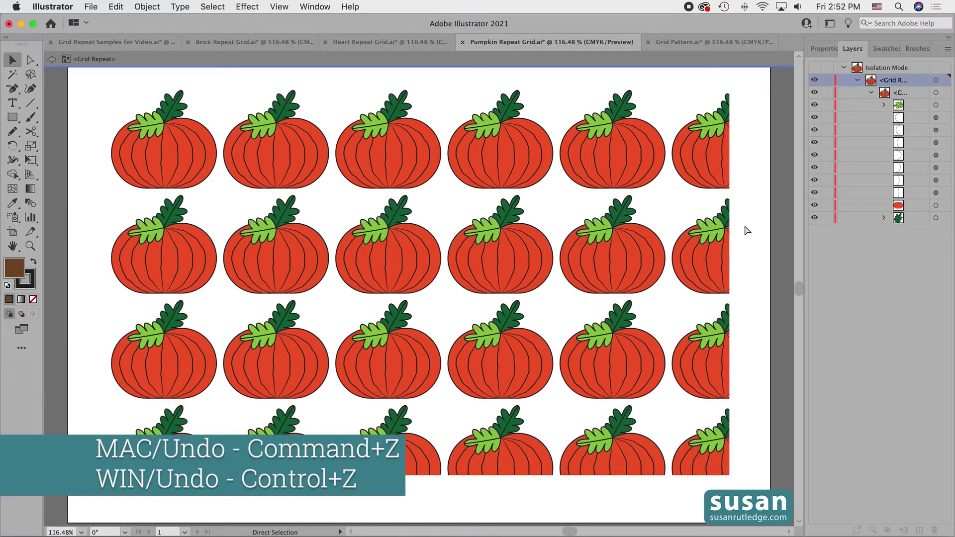
{"action": "key", "text": "super+z"}
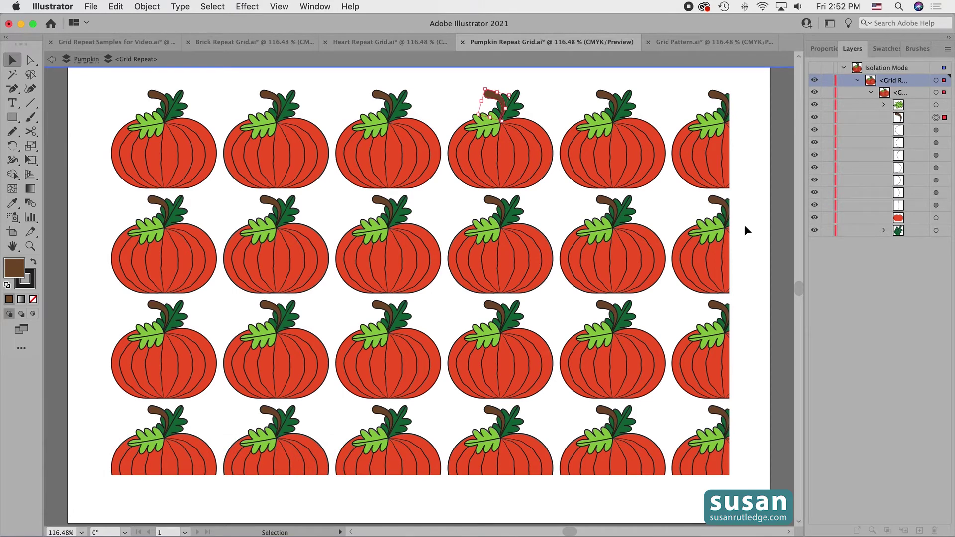
- Handwrite the word "fall" with the Pencil tool above the isolated pumpkin, beside its stem
{"action": "left_click", "coordinate": [541, 97]}
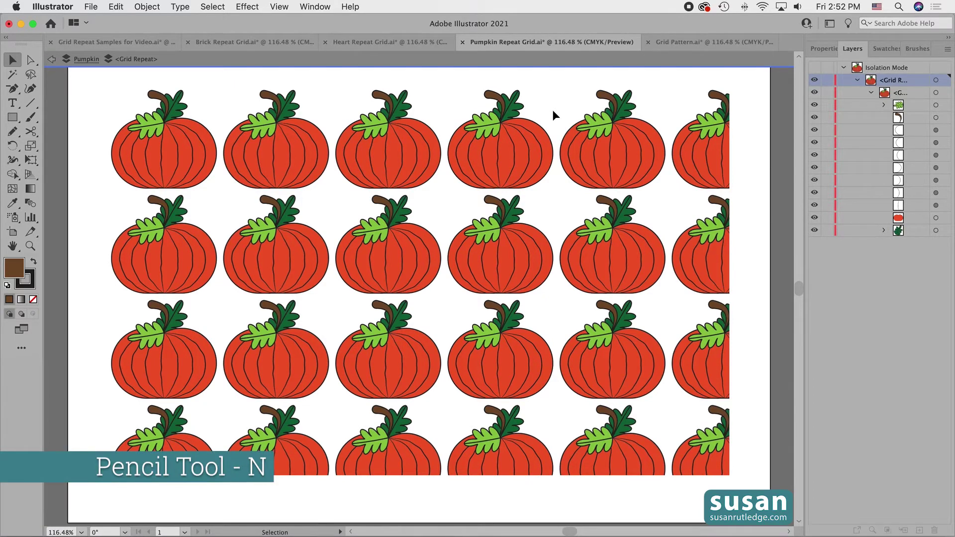
{"action": "key", "text": "n"}
{"action": "mouse_move", "coordinate": [460, 91]}
{"action": "left_mouse_down"}
{"action": "mouse_move", "coordinate": [463, 117]}
{"action": "mouse_move", "coordinate": [468, 103]}
{"action": "mouse_move", "coordinate": [478, 113]}
{"action": "left_mouse_up"}
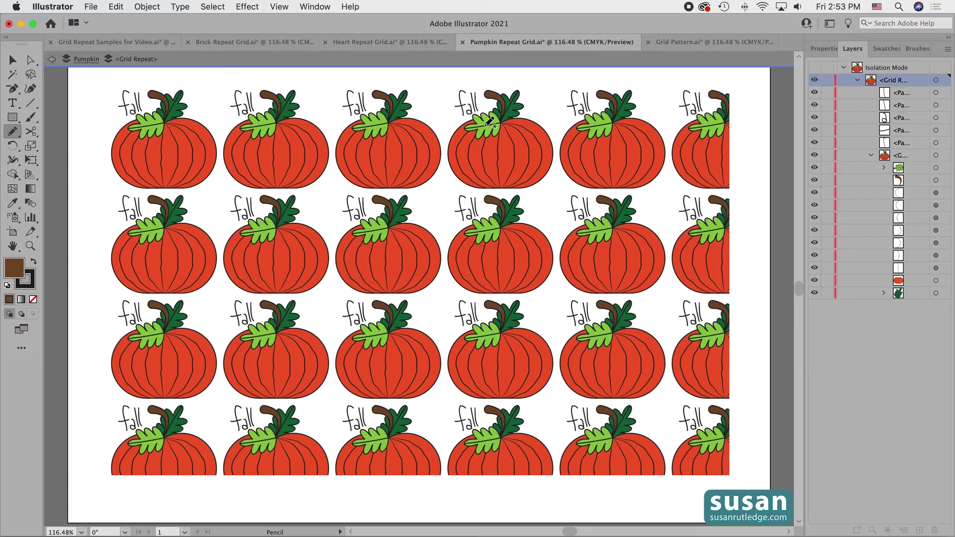
- Rotate all the repeated artwork, pumpkin and "fall" lettering together, slightly counterclockwise, and undo the rotation
{"action": "left_click", "coordinate": [937, 80]}
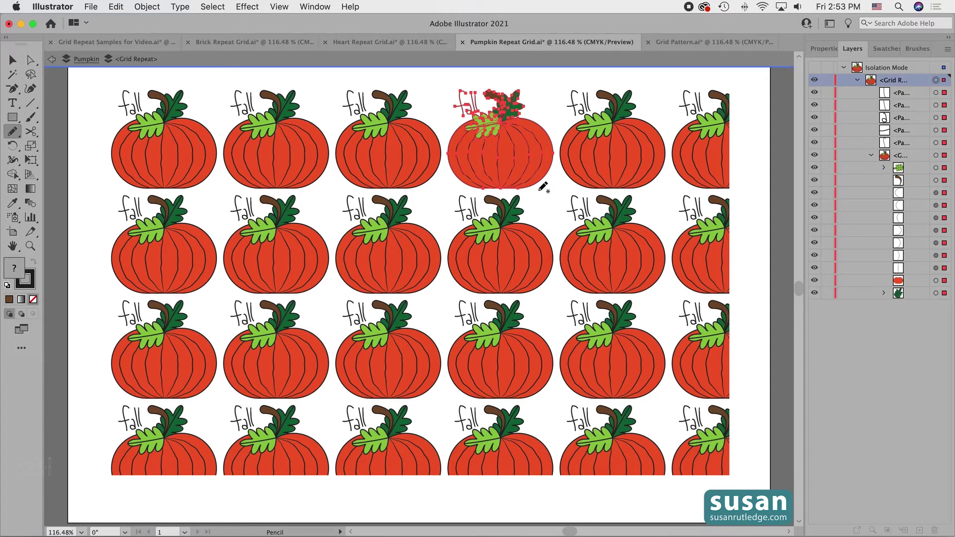
{"action": "key", "text": "r"}
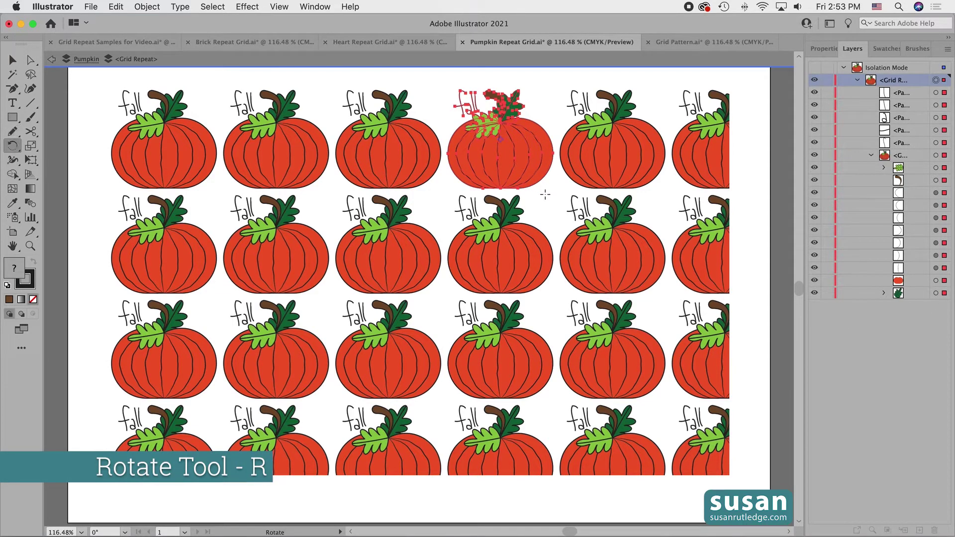
{"action": "left_click_drag", "start_coordinate": [543, 193], "coordinate": [545, 185]}
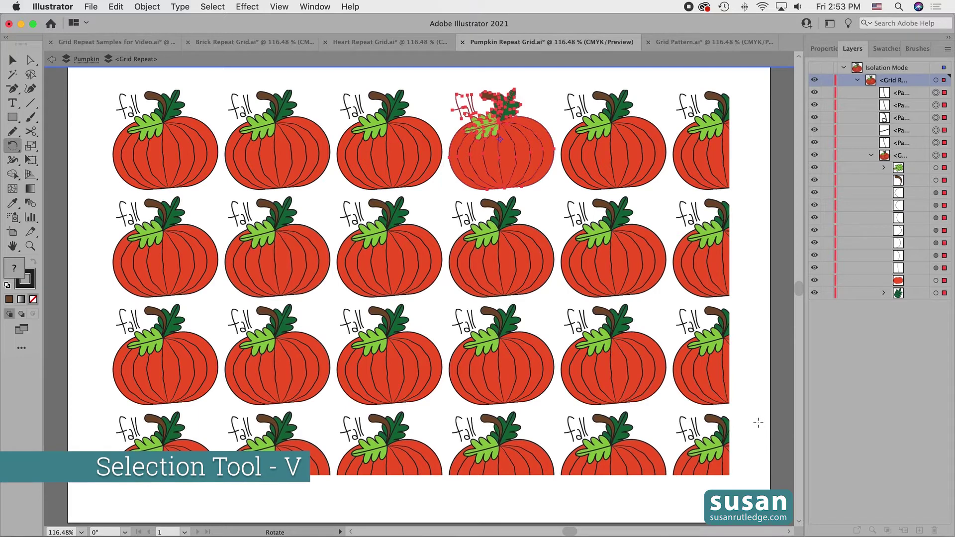
{"action": "key", "text": "v"}
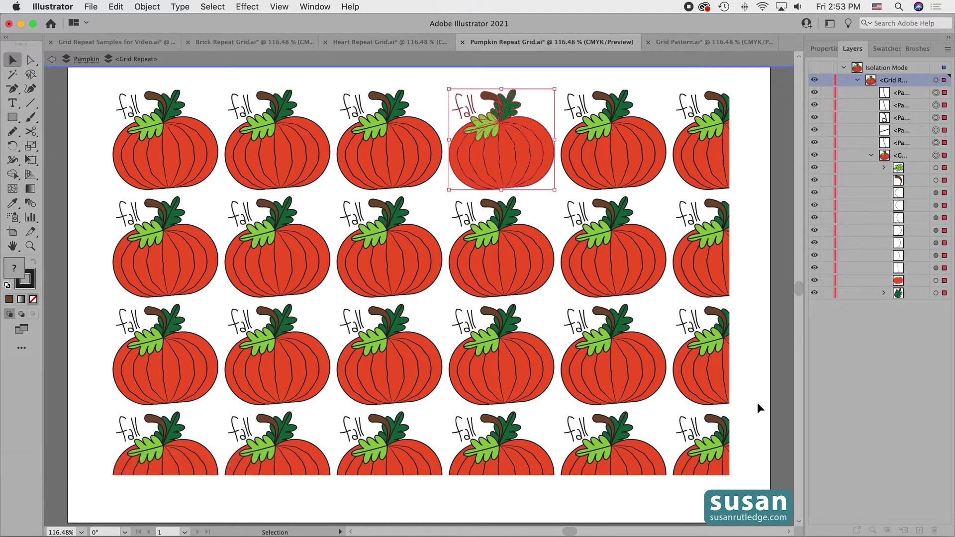
{"action": "left_click", "coordinate": [753, 401]}
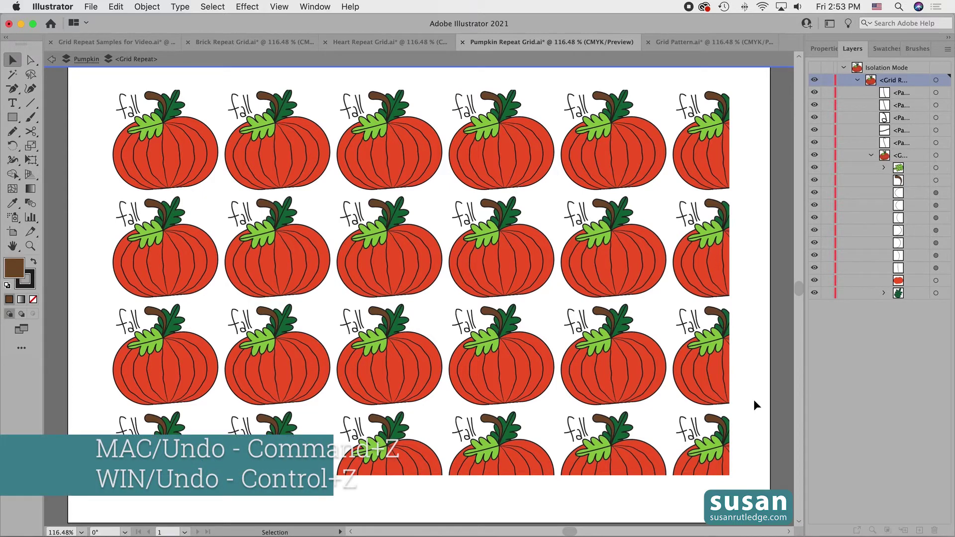
{"action": "key", "text": "super+z"}
{"action": "key", "text": "super+z"}
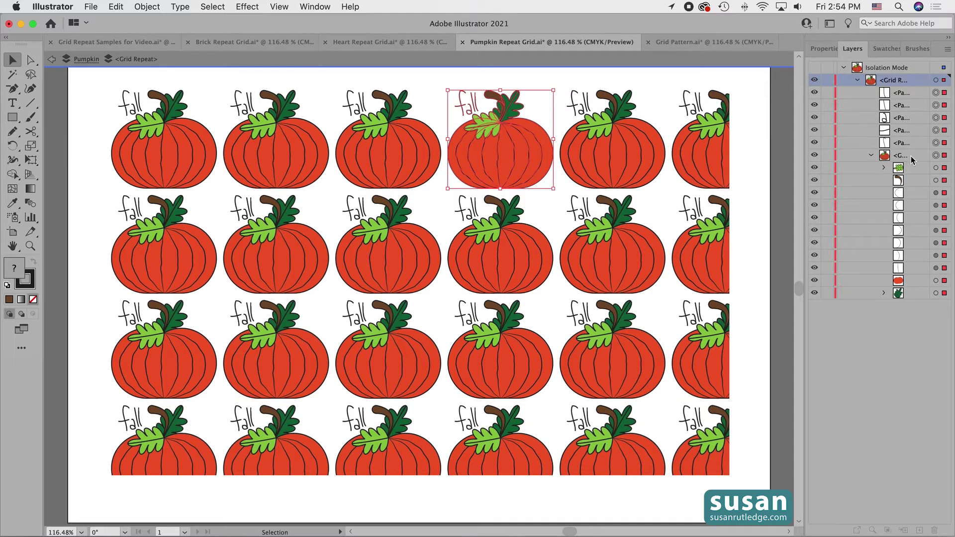
- Scale only the pumpkin group down to about 1.97 by 1.84 in within the repeat, and undo the scaling
{"action": "left_click", "coordinate": [936, 157]}
{"action": "left_click_drag", "start_coordinate": [553, 91], "coordinate": [547, 104]}
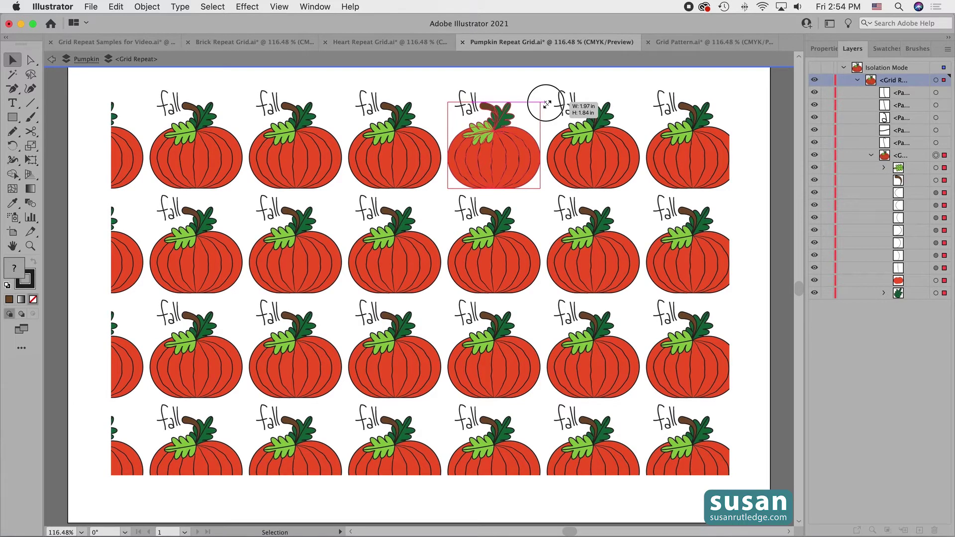
{"action": "left_click_drag", "start_coordinate": [547, 105], "coordinate": [548, 104]}
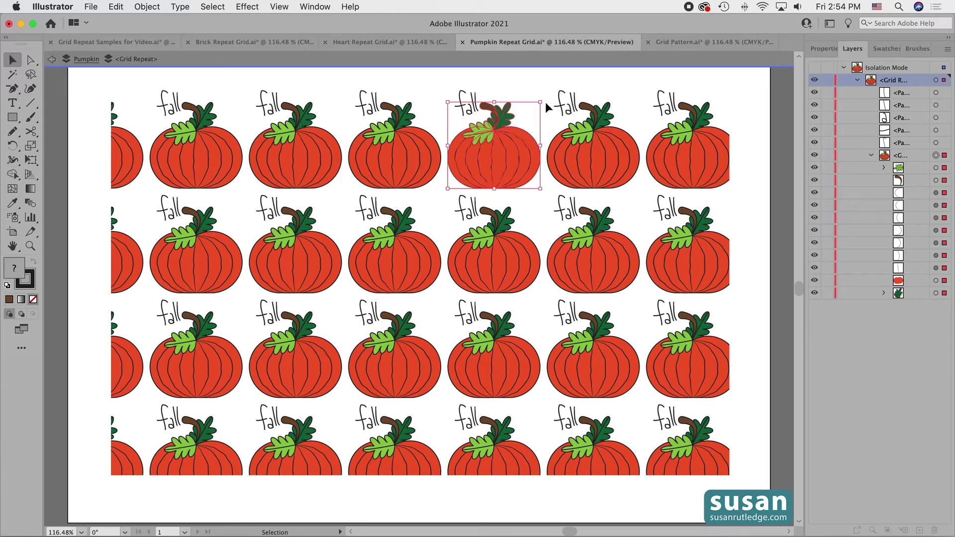
{"action": "left_click", "coordinate": [725, 84]}
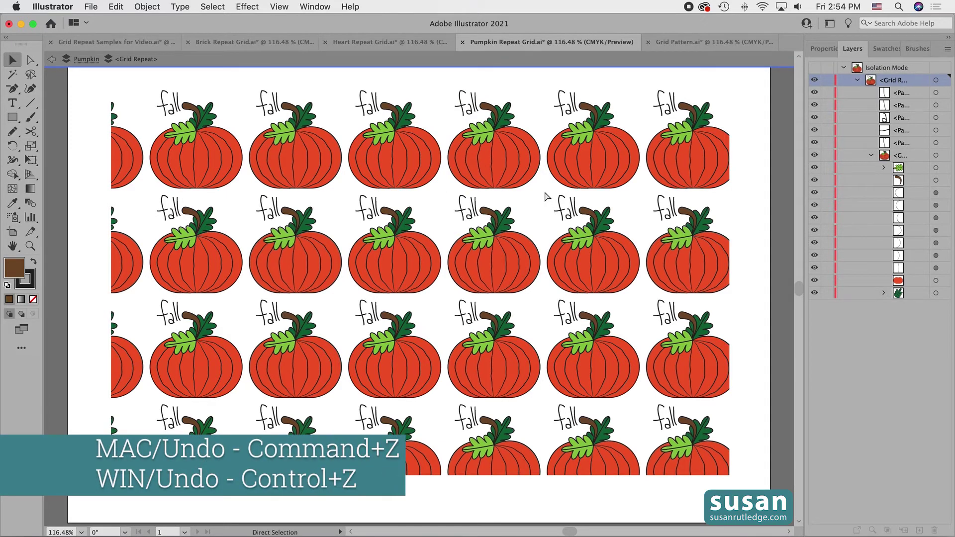
{"action": "key", "text": "super+z"}
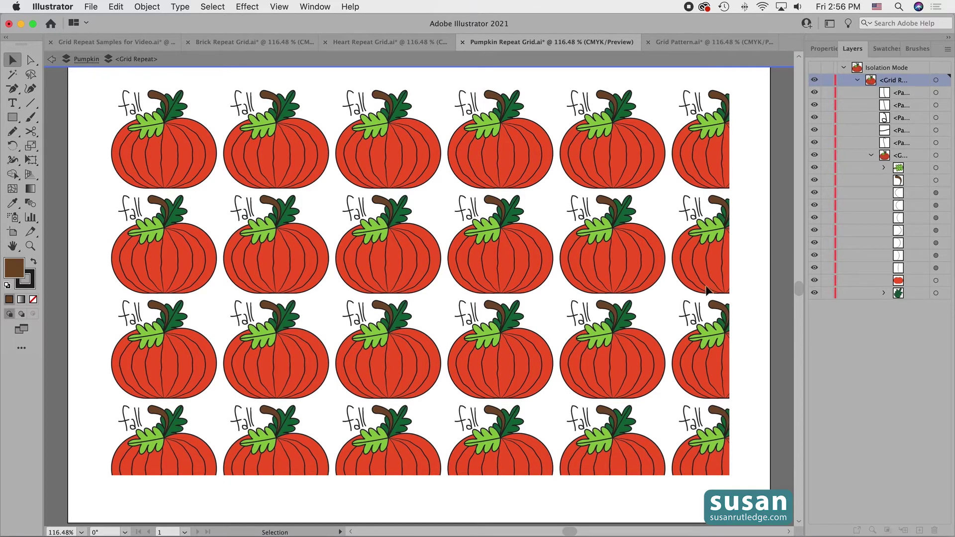
- Leave isolation mode and set the whole pumpkin grid repeat to the Brick by Row grid type
{"action": "double_click", "coordinate": [753, 300]}
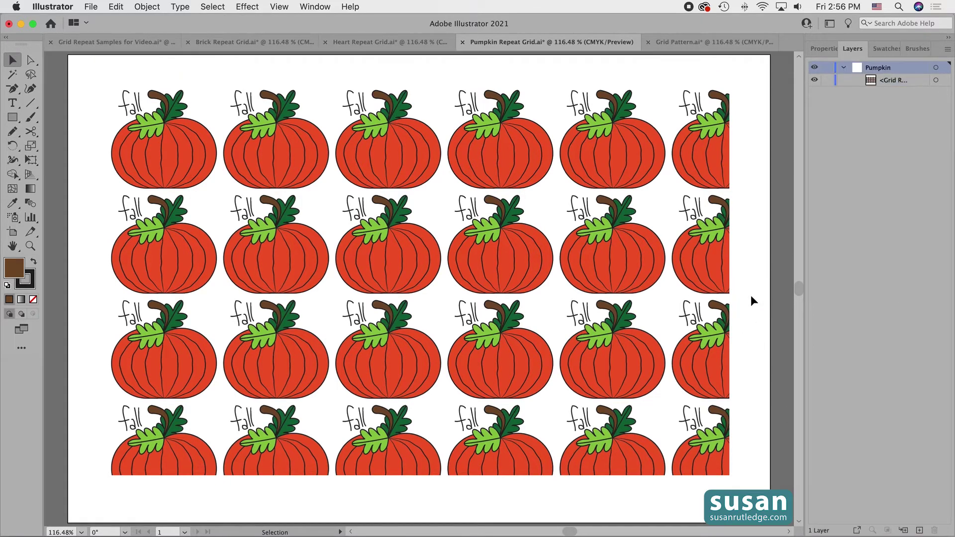
{"action": "left_click", "coordinate": [627, 184]}
{"action": "left_click", "coordinate": [753, 330]}
{"action": "left_click", "coordinate": [625, 169]}
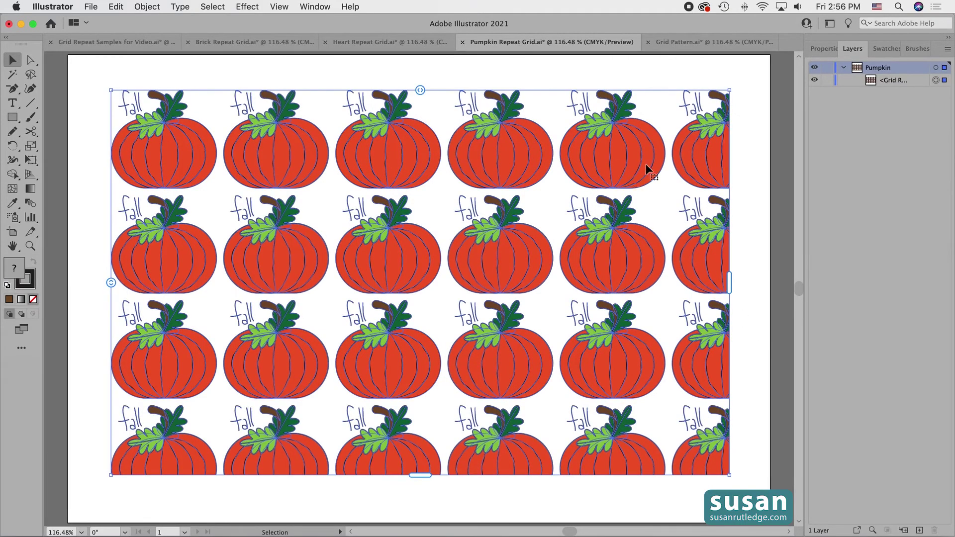
{"action": "left_click", "coordinate": [827, 49]}
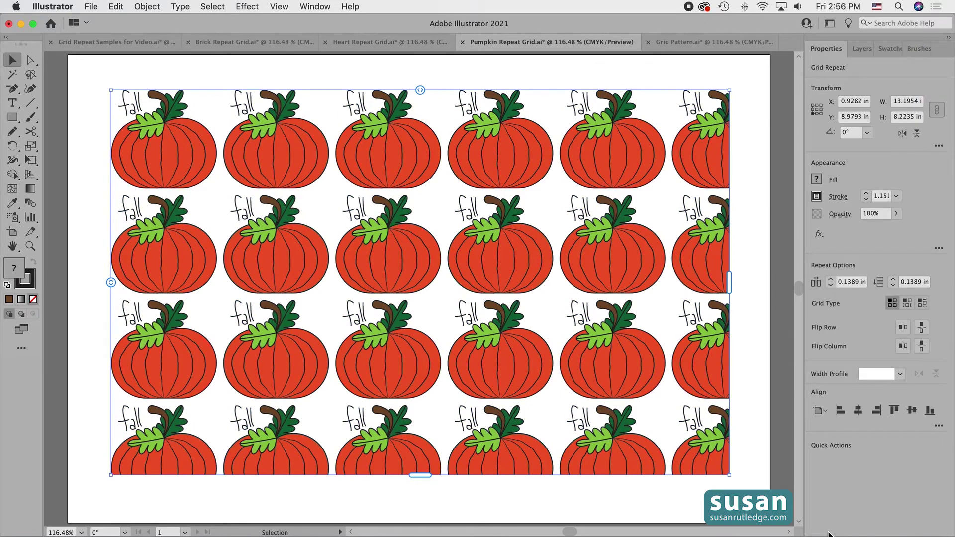
{"action": "left_click", "coordinate": [907, 304]}
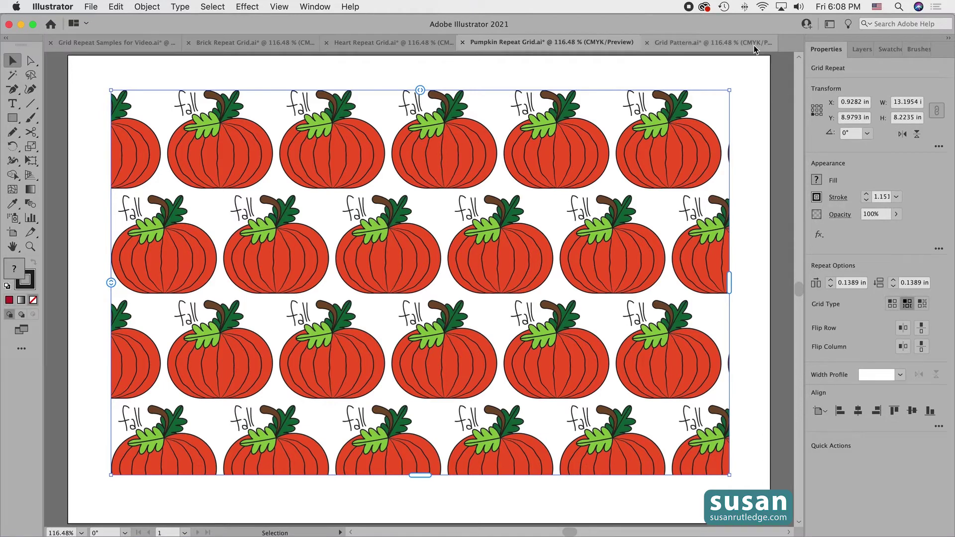
- Switch to the Grid Pattern document and move the leaf and bud artwork to the artboard's upper-left corner
{"action": "left_click", "coordinate": [754, 45]}
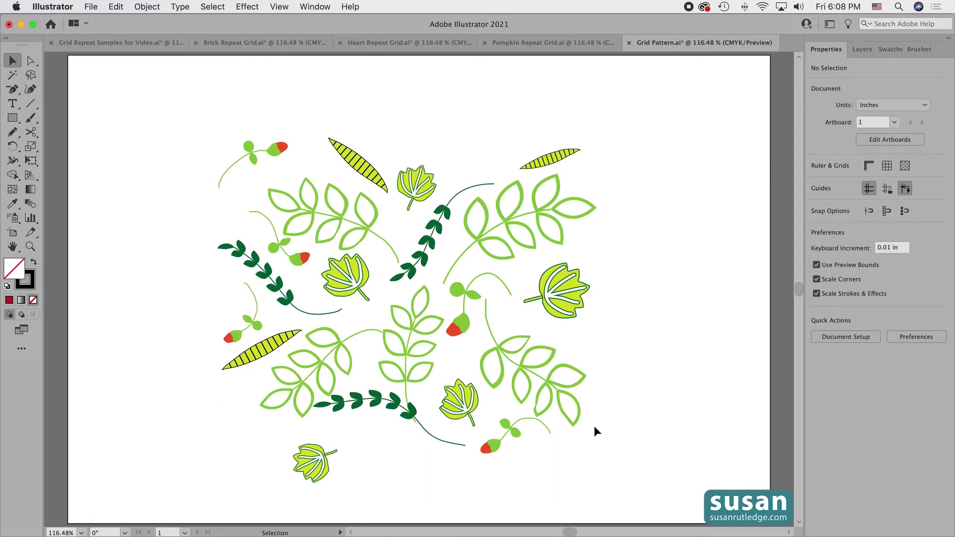
{"action": "left_click_drag", "start_coordinate": [203, 121], "coordinate": [617, 503]}
{"action": "left_click_drag", "start_coordinate": [305, 202], "coordinate": [163, 124]}
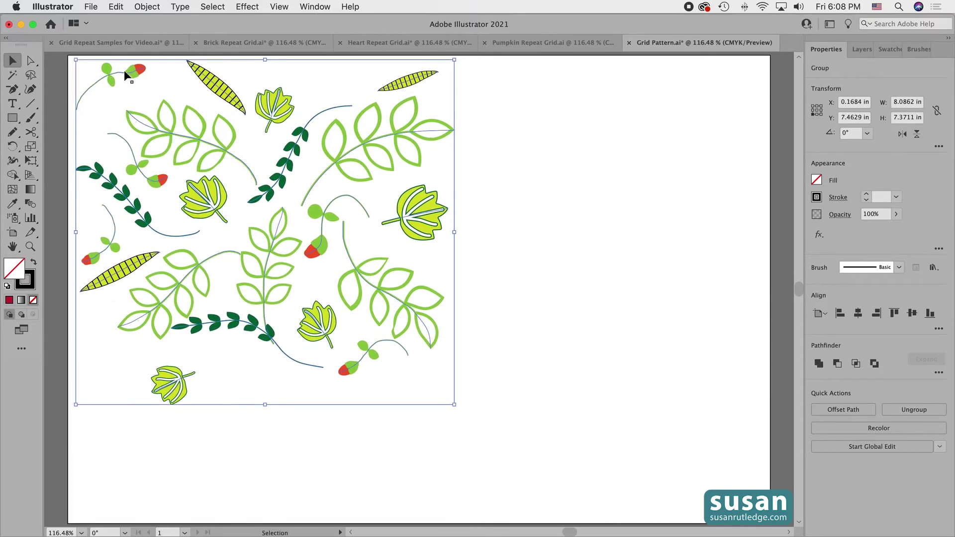
- Create a grid repeat from the leaf and bud group
{"action": "left_click", "coordinate": [143, 7]}
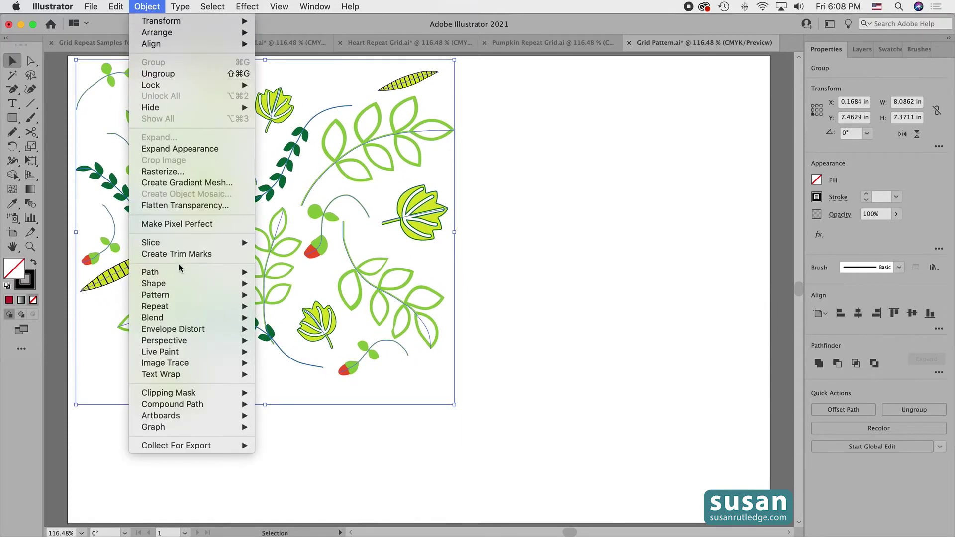
{"action": "mouse_move", "coordinate": [170, 309]}
{"action": "left_click", "coordinate": [279, 318]}
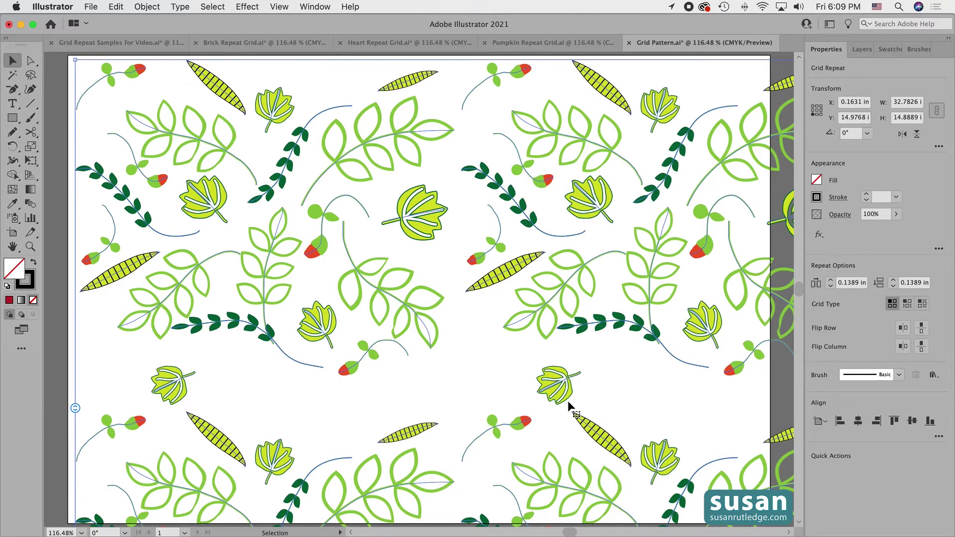
{"action": "key", "text": "super+minus"}
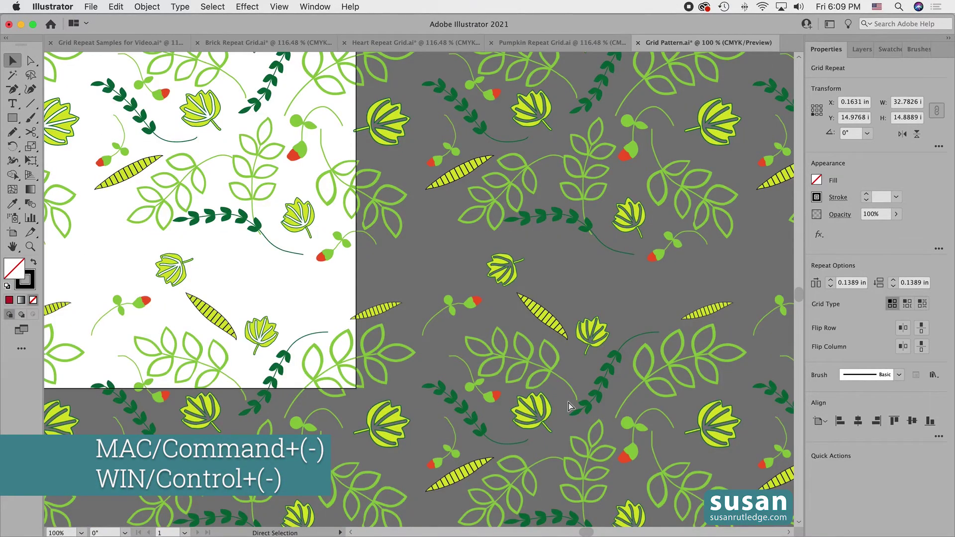
{"action": "key", "text": "super+minus"}
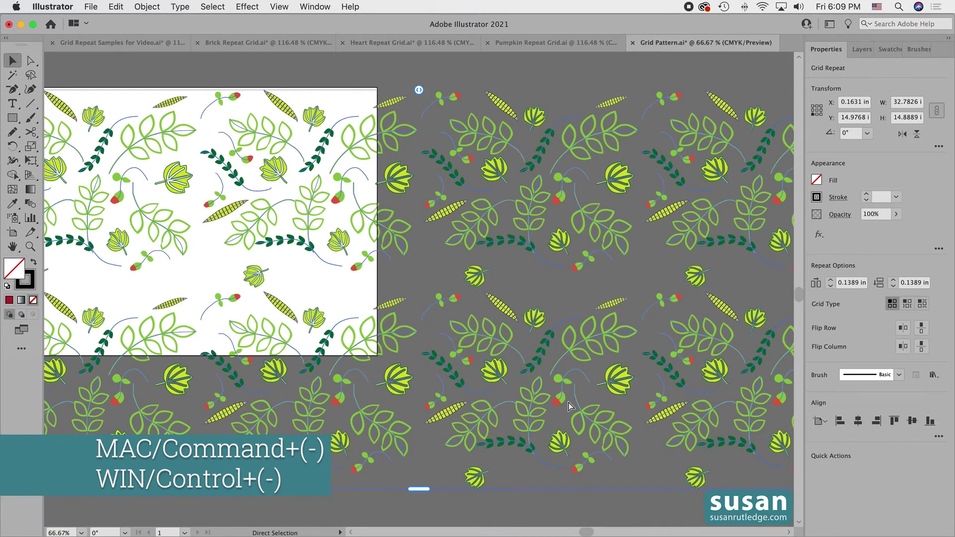
{"action": "key", "text": "super+minus"}
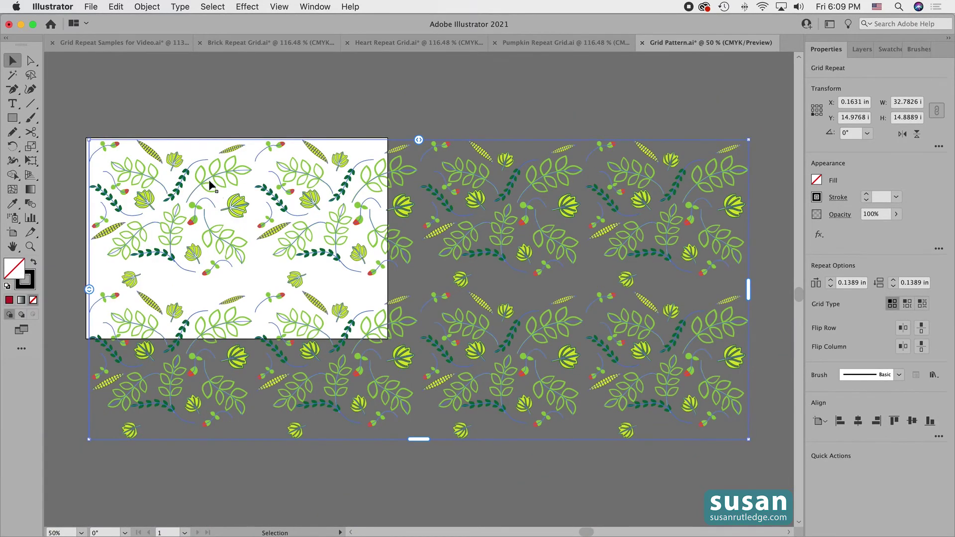
- Move the leaf grid repeat to the artboard's upper-left corner and shrink its bounds to the artboard, about 15.01 by 10.01 in
{"action": "left_click_drag", "start_coordinate": [195, 181], "coordinate": [205, 180]}
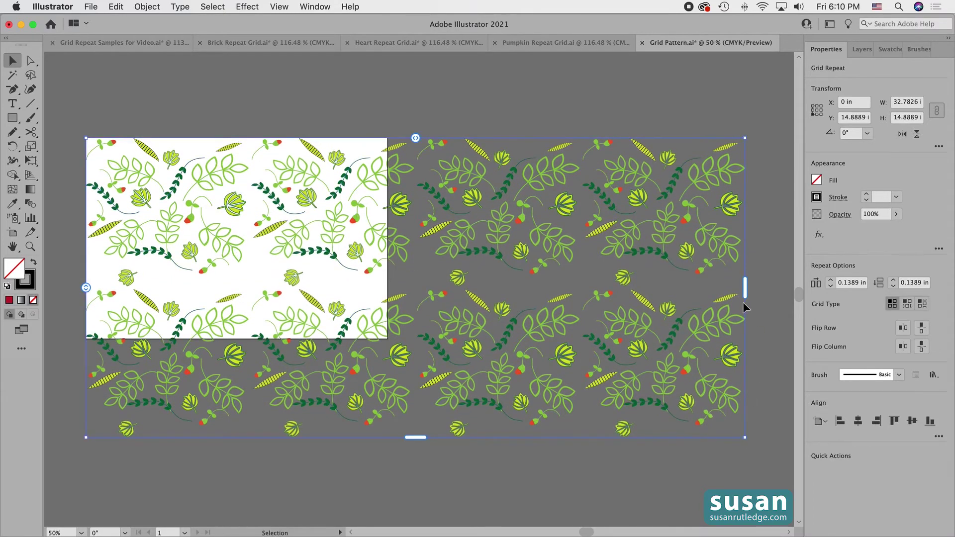
{"action": "left_click_drag", "start_coordinate": [744, 290], "coordinate": [390, 290]}
{"action": "left_click_drag", "start_coordinate": [243, 439], "coordinate": [239, 340]}
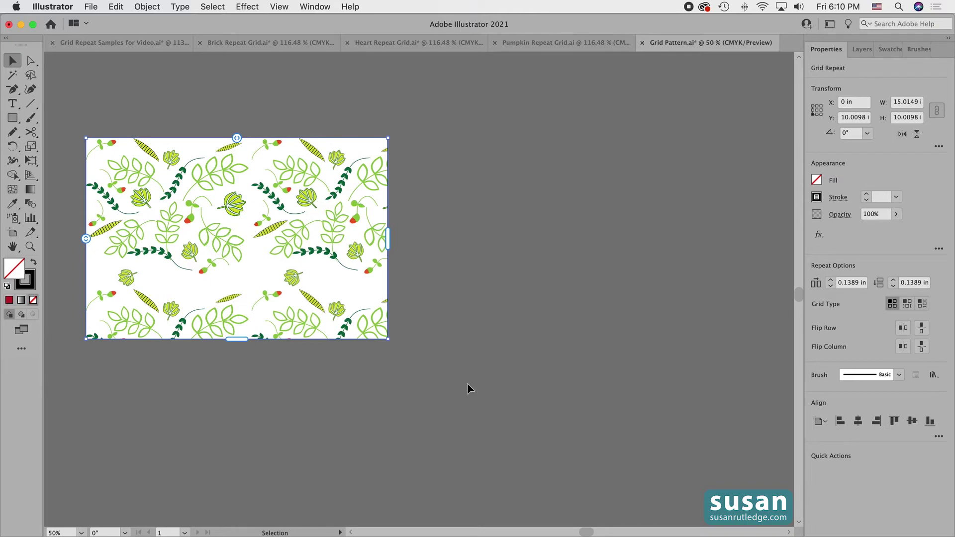
- Tighten the leaf repeat's grid spacing to about -0.77 in horizontally and -1.48 in vertically
{"action": "key", "text": "super+0"}
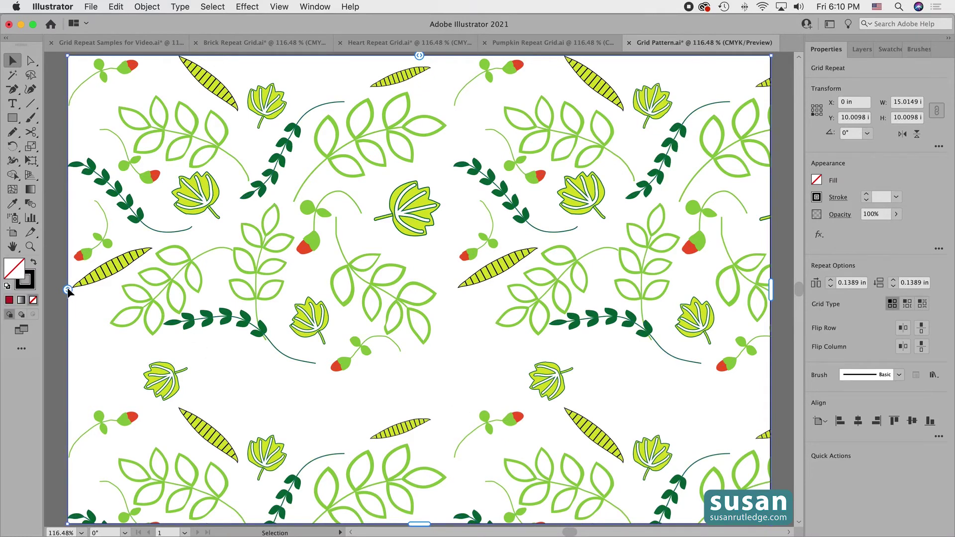
{"action": "left_click_drag", "start_coordinate": [68, 289], "coordinate": [70, 212]}
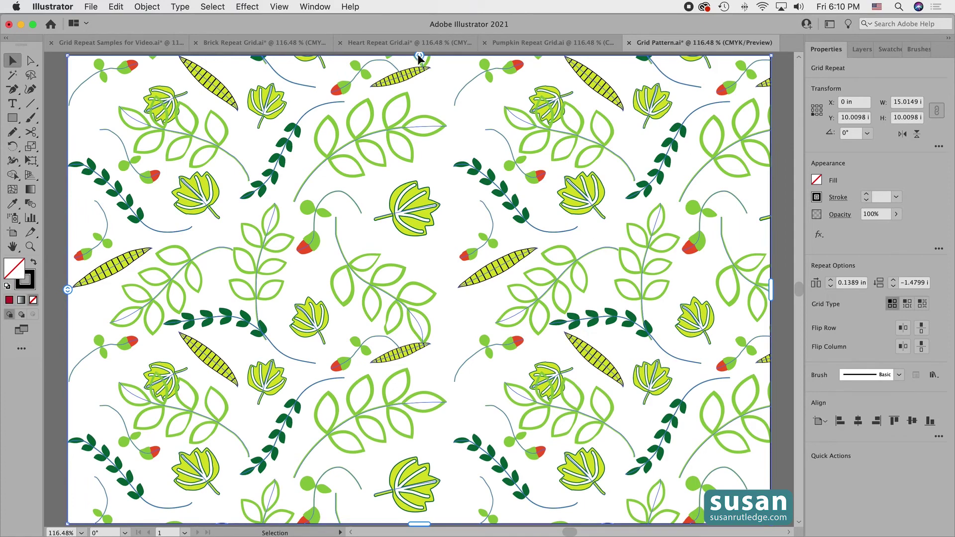
{"action": "left_click_drag", "start_coordinate": [418, 57], "coordinate": [375, 58]}
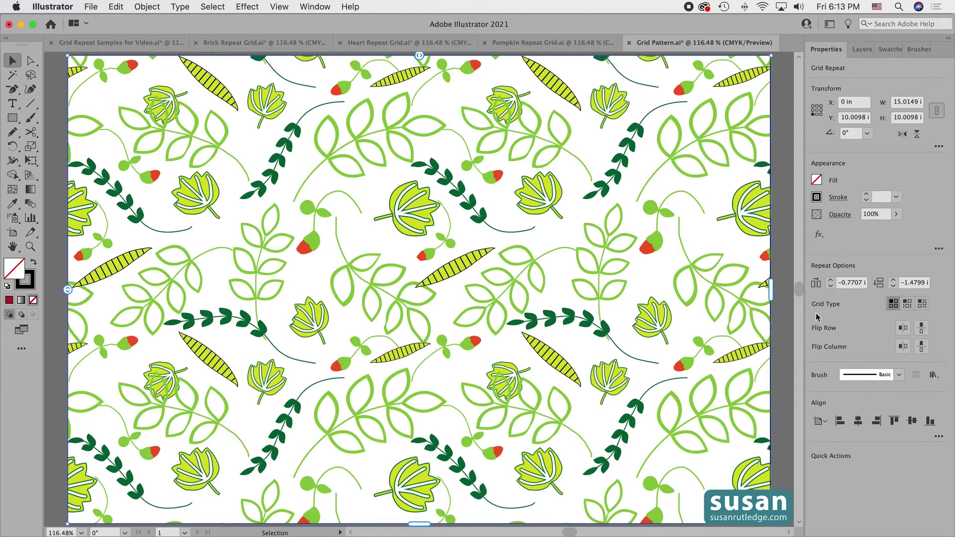
- Compare the Brick by Row and Brick by Column grid types on the leaf repeat
{"action": "left_click", "coordinate": [908, 305]}
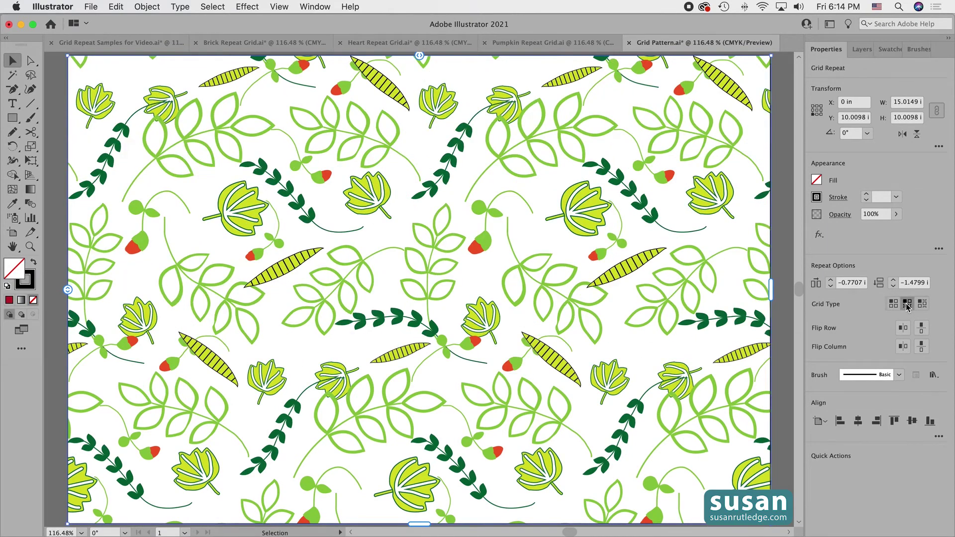
{"action": "left_click", "coordinate": [923, 304]}
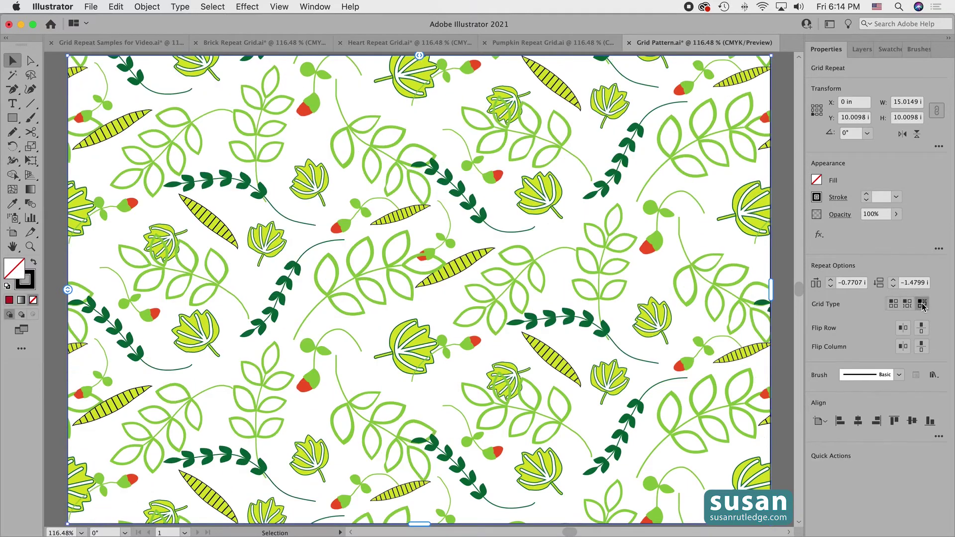
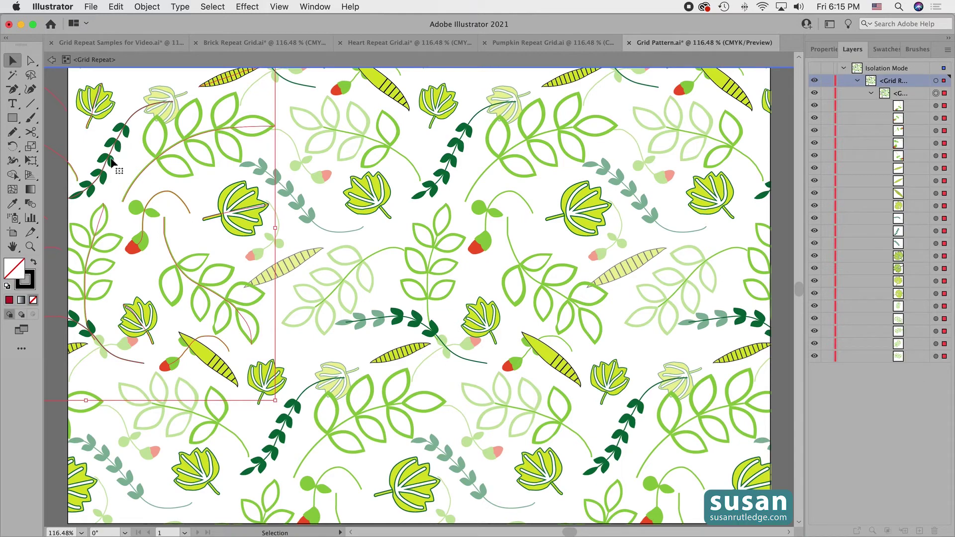
- Isolate the repeated leaf group, reposition and slightly rotate the dark green sprig near the artboard's upper-left corner, and leave isolation mode
{"action": "double_click", "coordinate": [107, 162]}
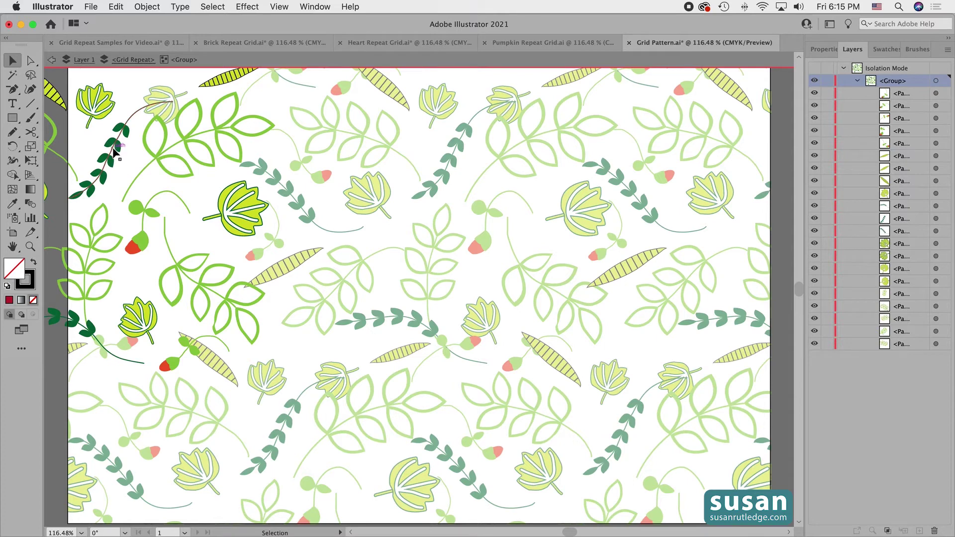
{"action": "left_click", "coordinate": [114, 152]}
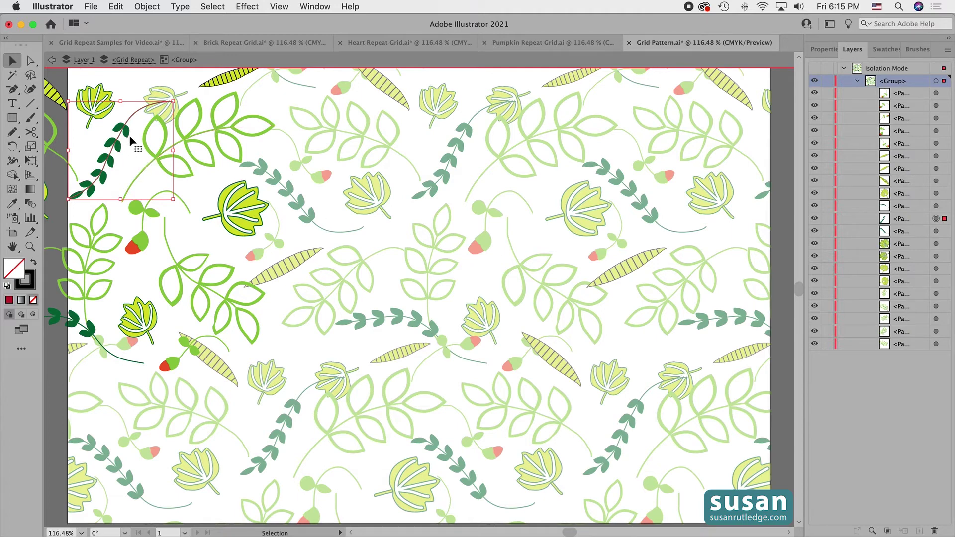
{"action": "left_click_drag", "start_coordinate": [117, 147], "coordinate": [100, 160]}
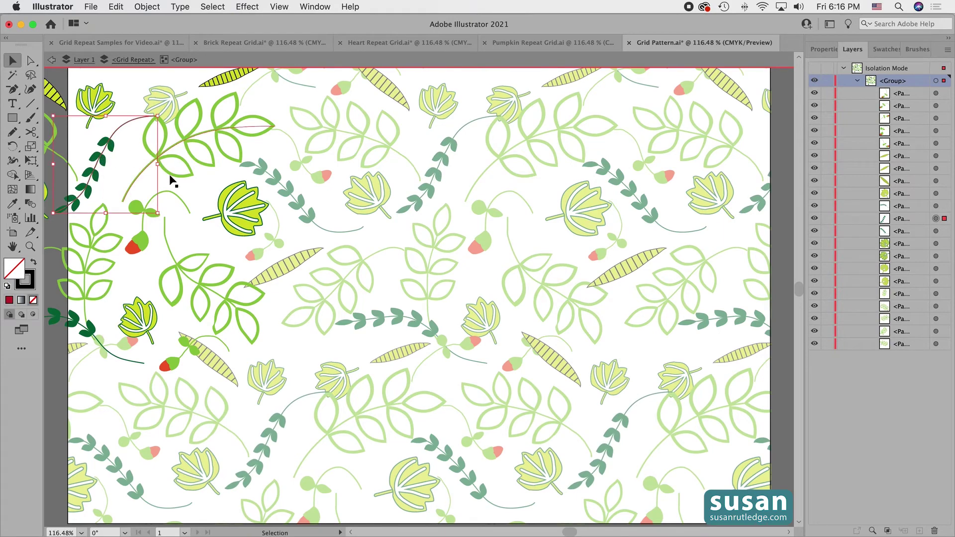
{"action": "left_click_drag", "start_coordinate": [160, 216], "coordinate": [168, 205]}
{"action": "left_click_drag", "start_coordinate": [98, 170], "coordinate": [115, 145]}
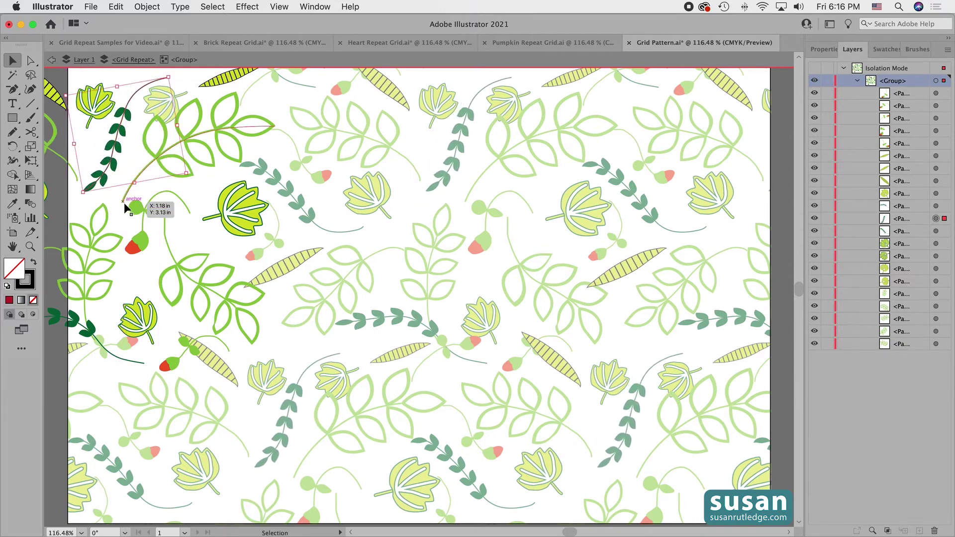
{"action": "double_click", "coordinate": [286, 269]}
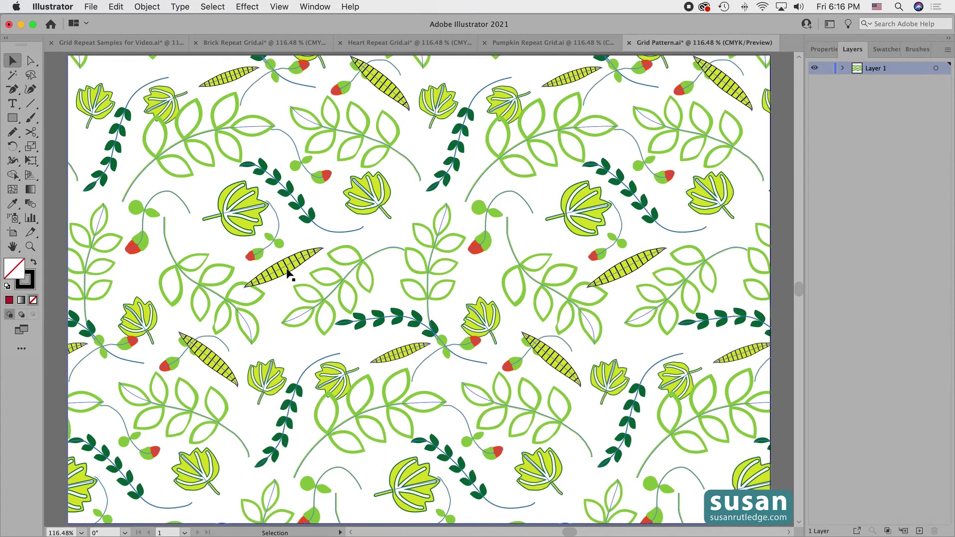
- Isolate the repeated leaf group again, shift the striped leaf below the small red bud slightly up and right, and leave isolation mode
{"action": "double_click", "coordinate": [280, 268]}
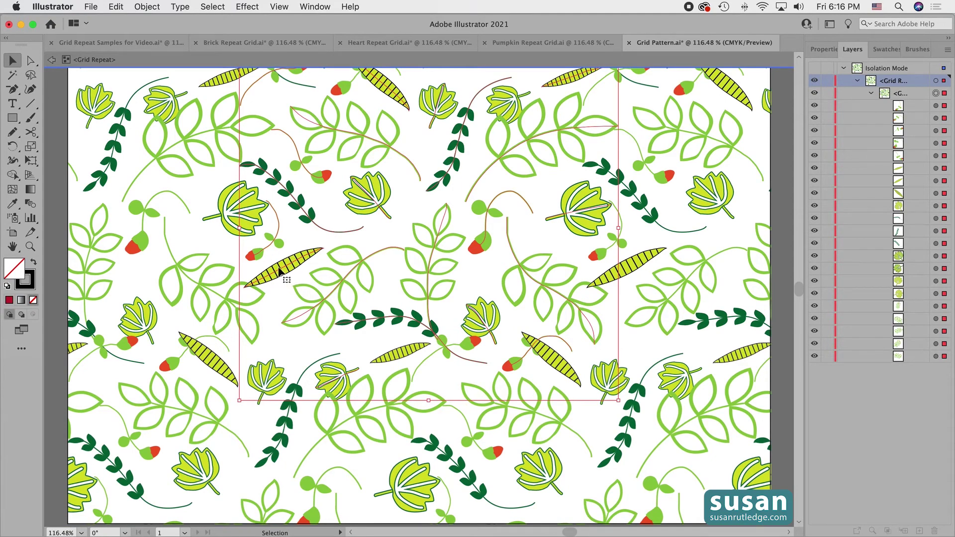
{"action": "double_click", "coordinate": [281, 273]}
{"action": "left_click", "coordinate": [281, 274]}
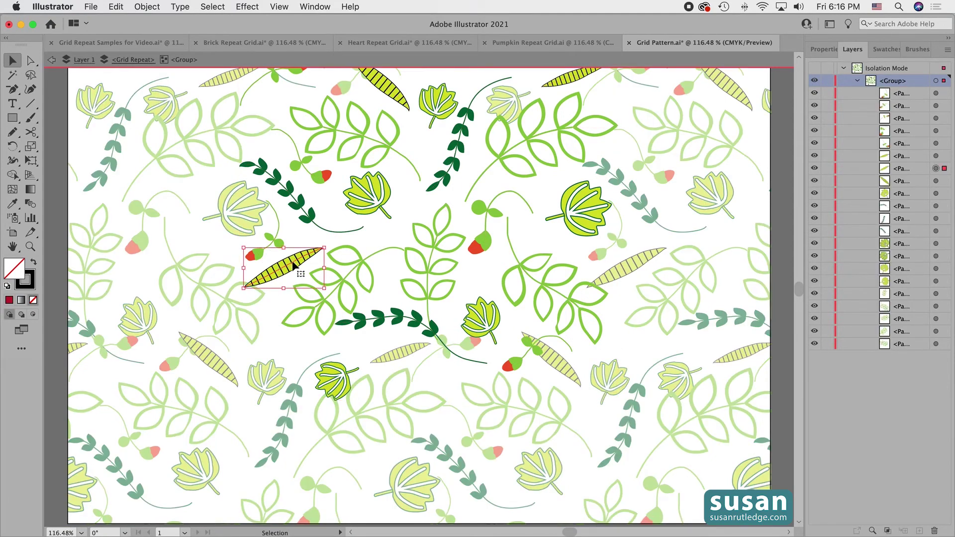
{"action": "left_click_drag", "start_coordinate": [287, 269], "coordinate": [297, 258]}
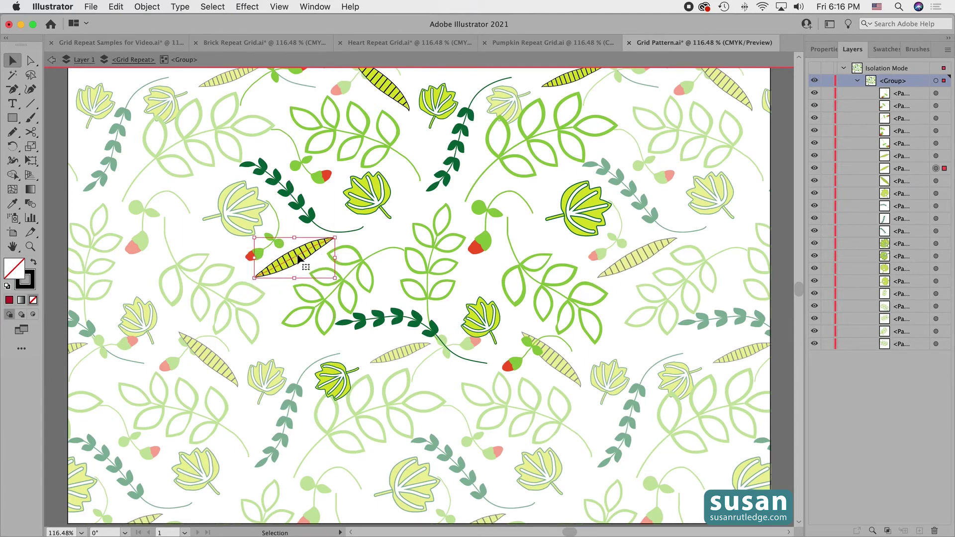
{"action": "left_click", "coordinate": [279, 300]}
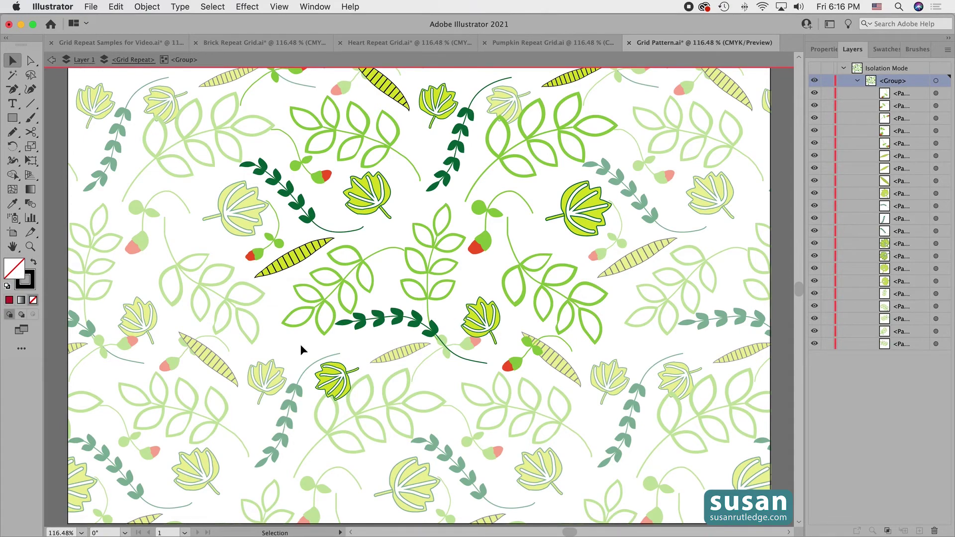
{"action": "double_click", "coordinate": [778, 281]}
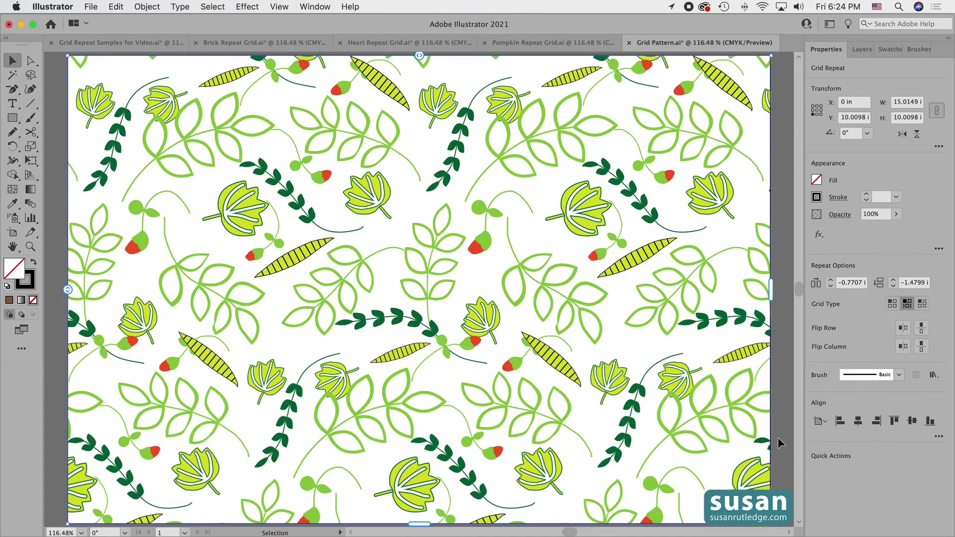
- Switch to the Brick Repeat Grid document and expand the brick grid repeat with Object and Fill included
{"action": "left_click", "coordinate": [261, 42]}
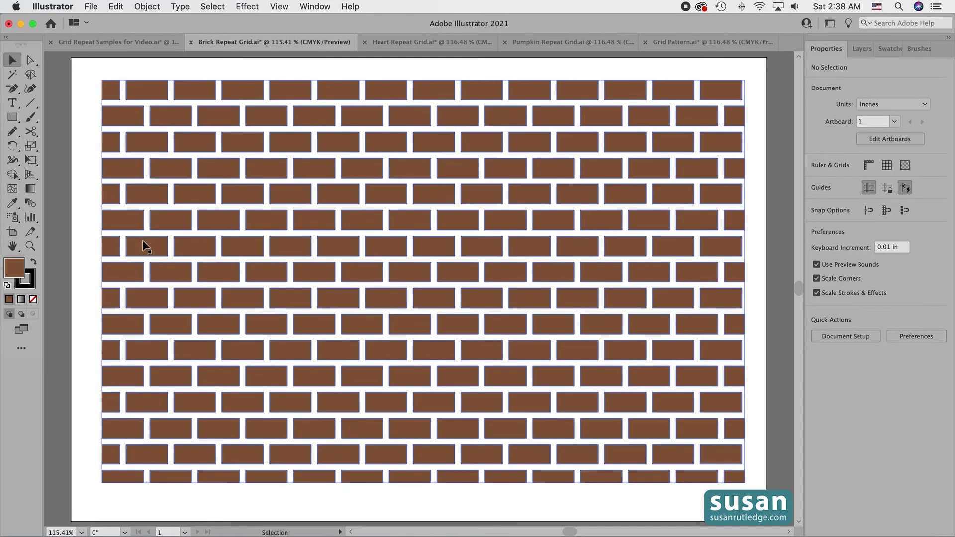
{"action": "left_click", "coordinate": [142, 239]}
{"action": "left_click", "coordinate": [147, 6]}
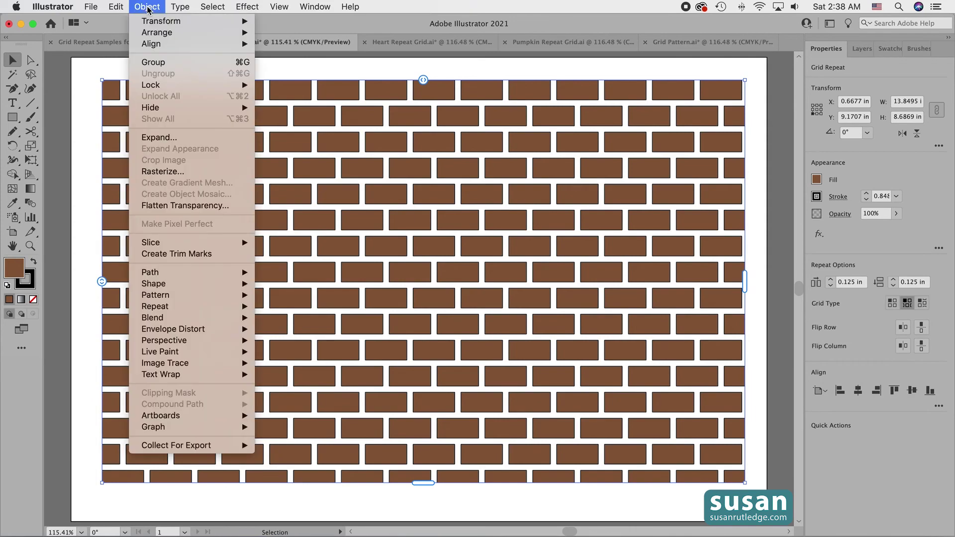
{"action": "left_click", "coordinate": [165, 137]}
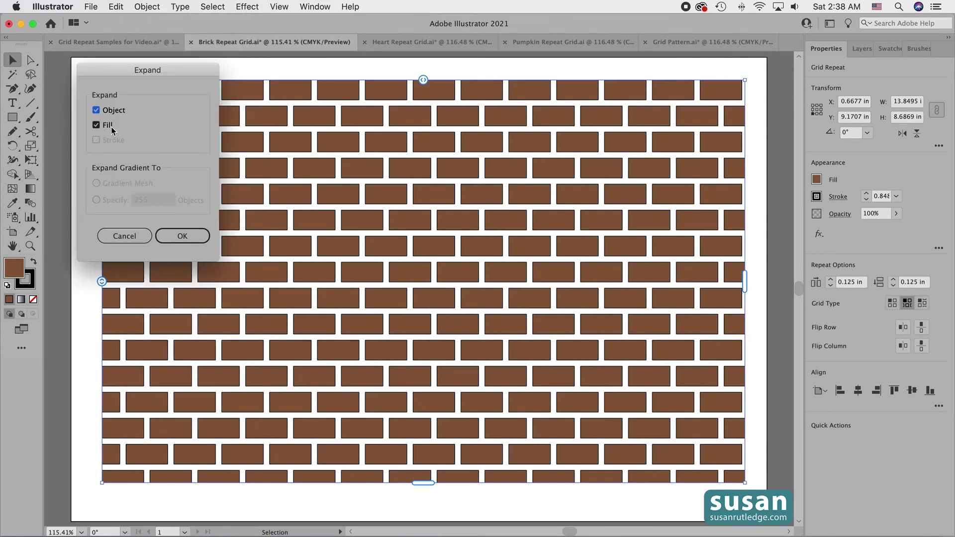
{"action": "left_click", "coordinate": [181, 237]}
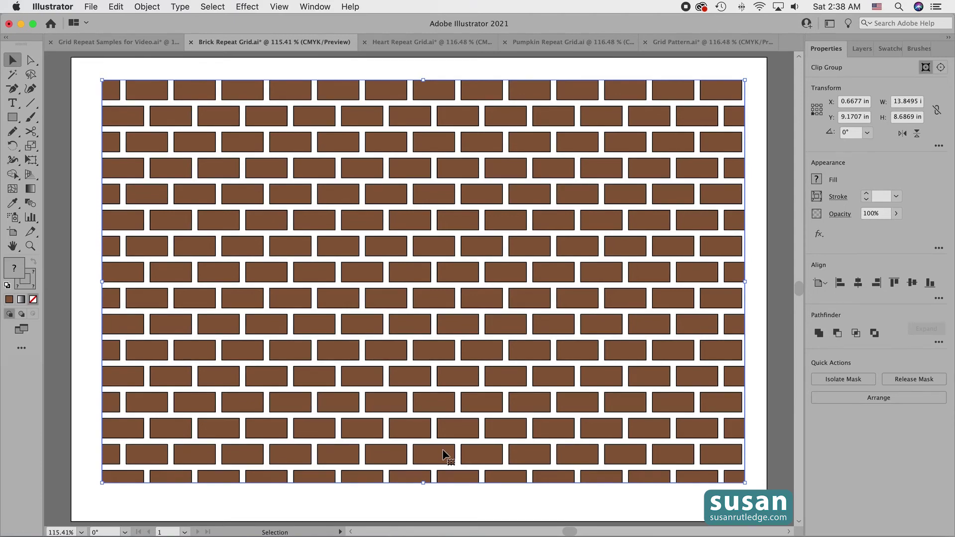
- Try a C=20 M=0 Y=100 K=0 fill on the expanded brick clip group, and undo the fill
{"action": "left_click", "coordinate": [817, 179]}
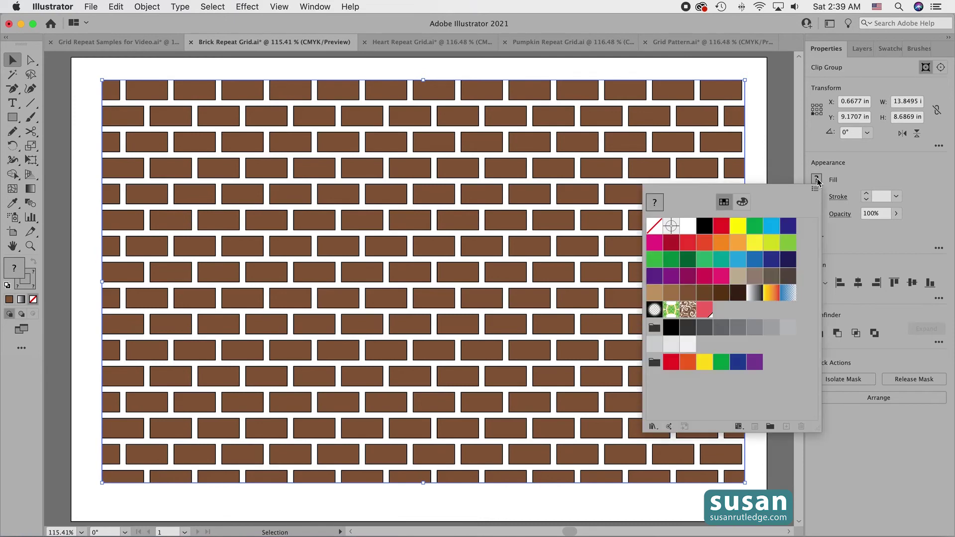
{"action": "left_click", "coordinate": [771, 243]}
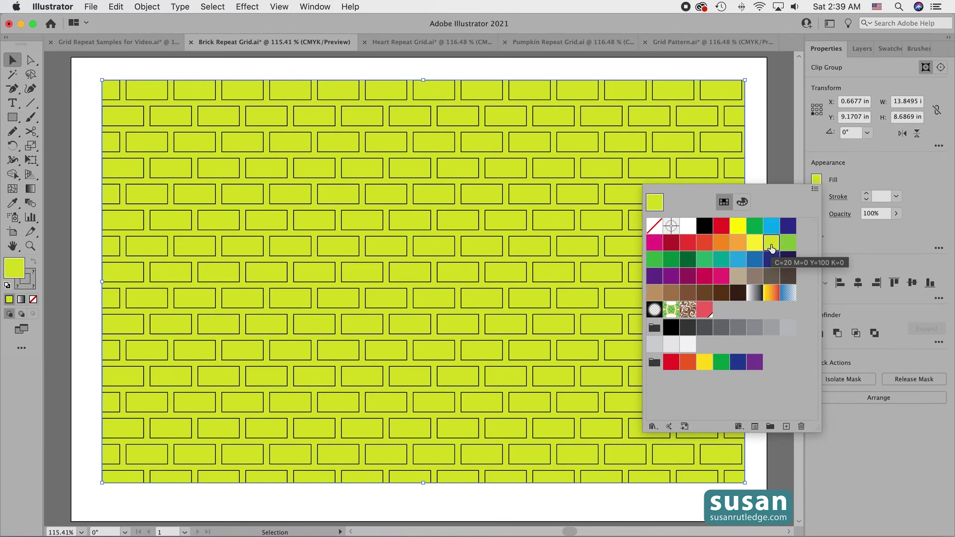
{"action": "left_click", "coordinate": [760, 144]}
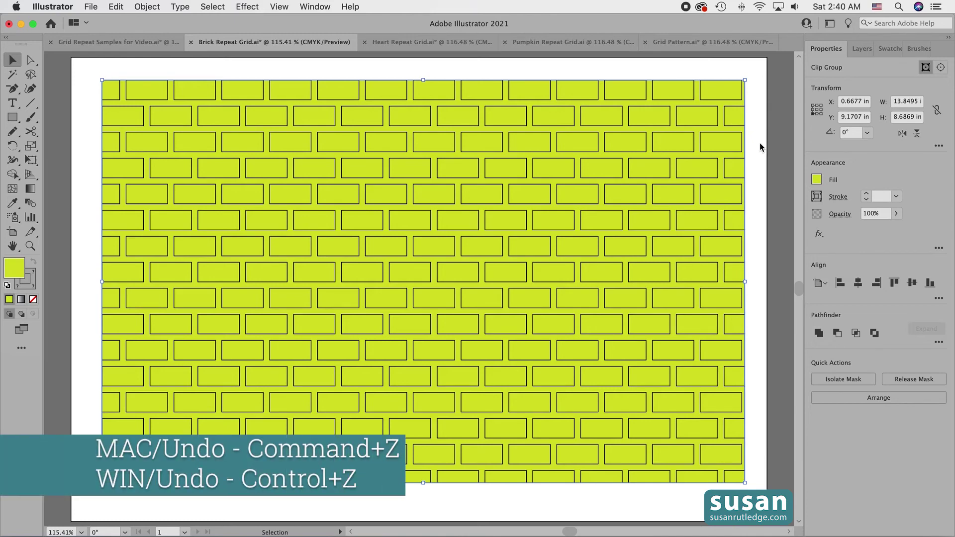
{"action": "key", "text": "super+z"}
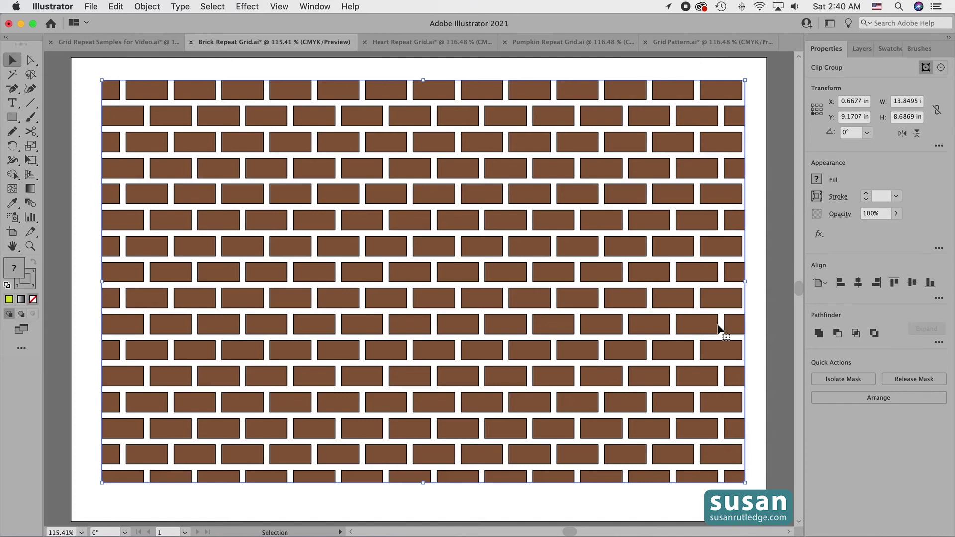
- Apply the Merge pathfinder to the expanded brick clip group and deselect it
{"action": "left_click", "coordinate": [939, 342]}
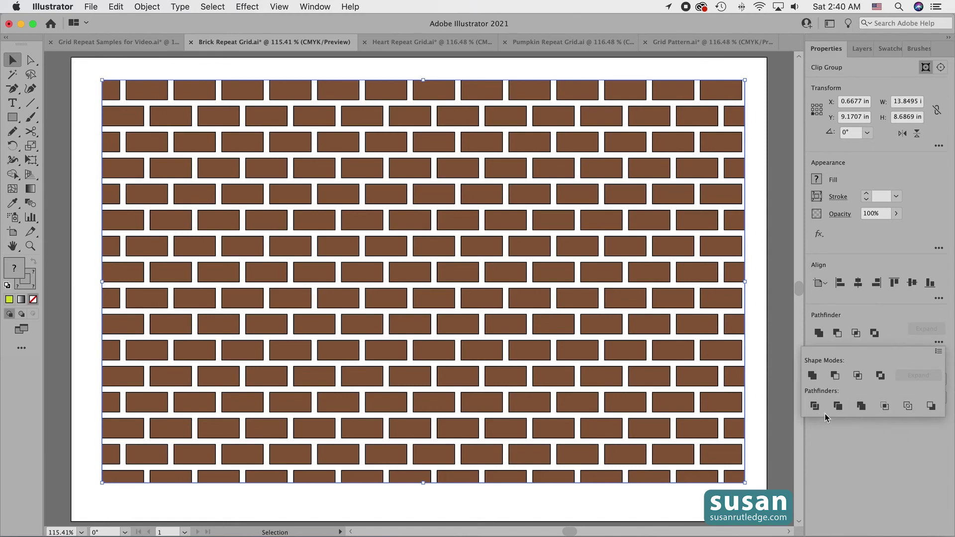
{"action": "left_click", "coordinate": [863, 407]}
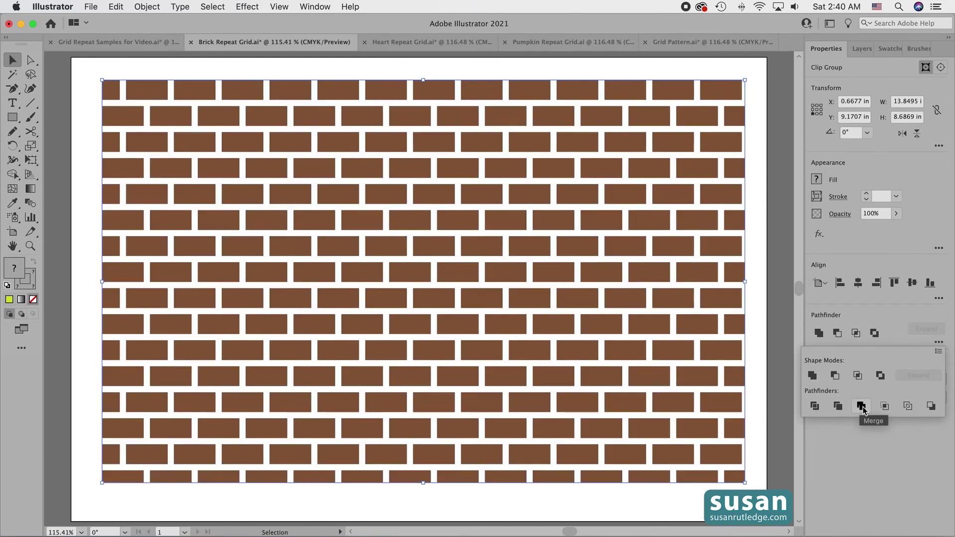
{"action": "left_click", "coordinate": [780, 375]}
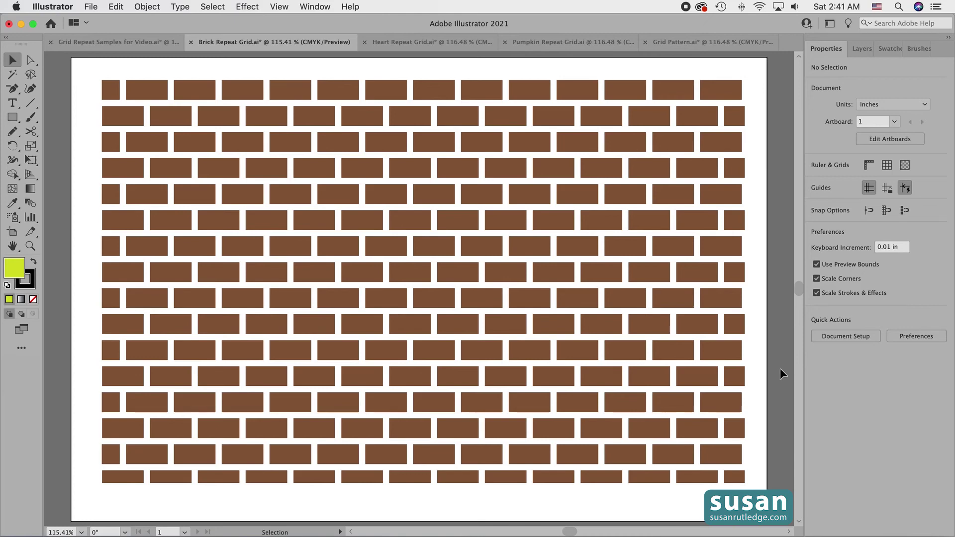
- Add a 1 pt black stroke to the merged brick group and deselect it
{"action": "left_click", "coordinate": [515, 280]}
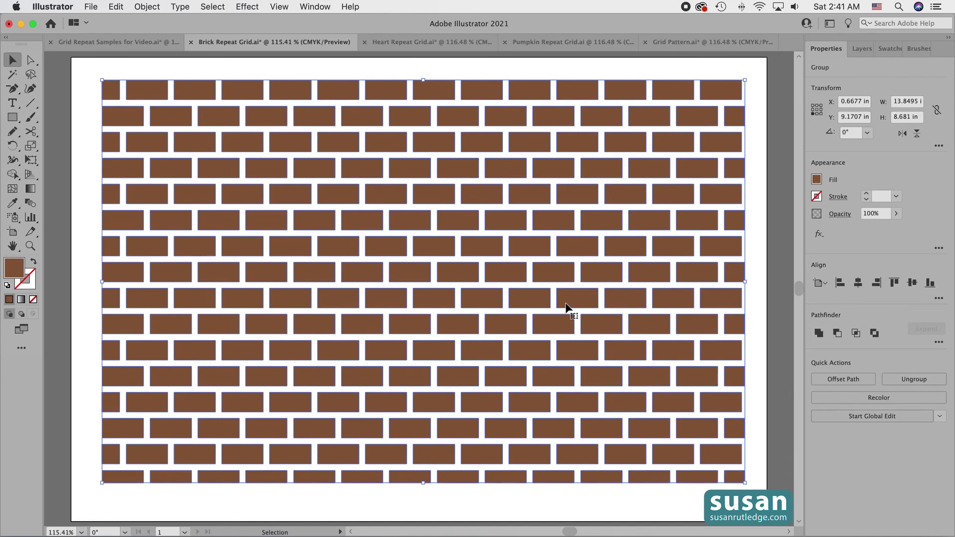
{"action": "left_click", "coordinate": [867, 193]}
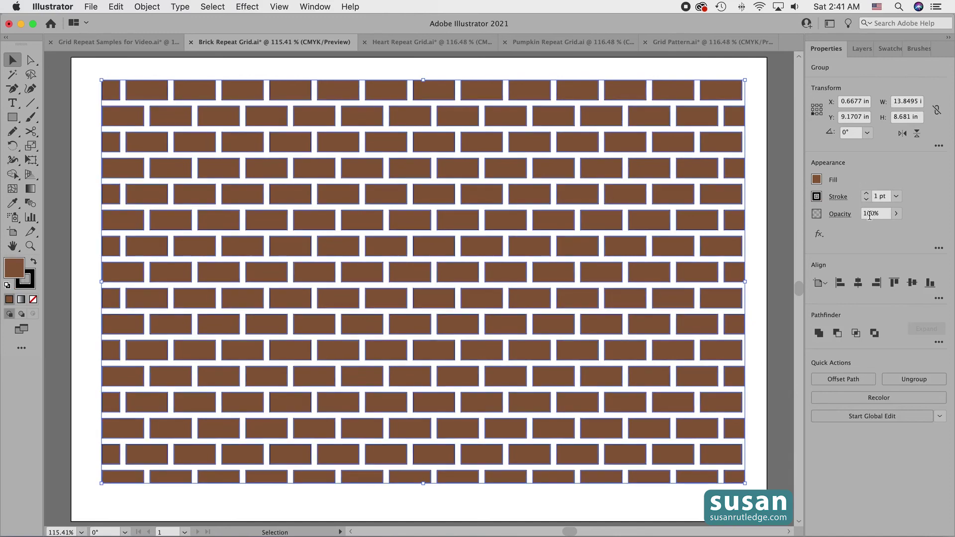
{"action": "left_click", "coordinate": [756, 283]}
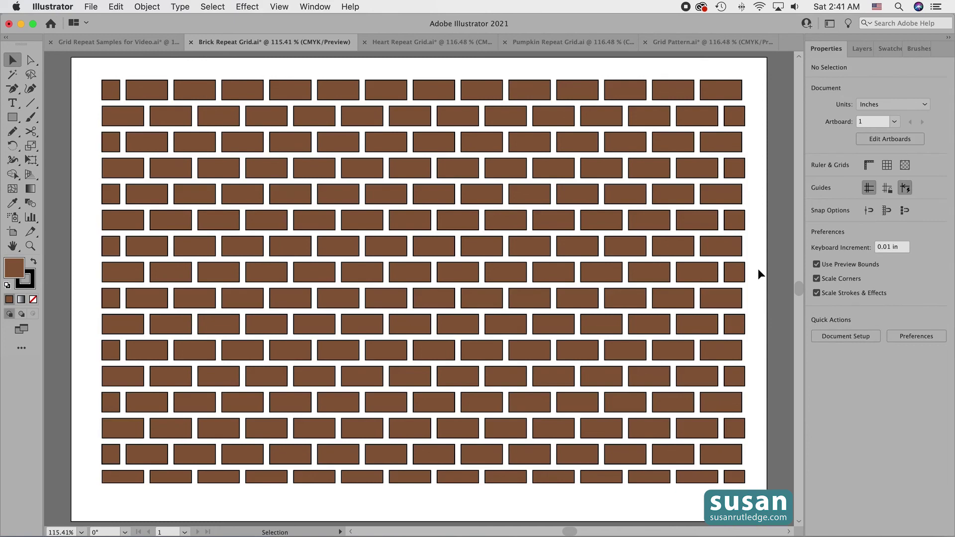
- Ungroup the stroked brick group completely into individual brick paths and deselect them
{"action": "left_click", "coordinate": [553, 224]}
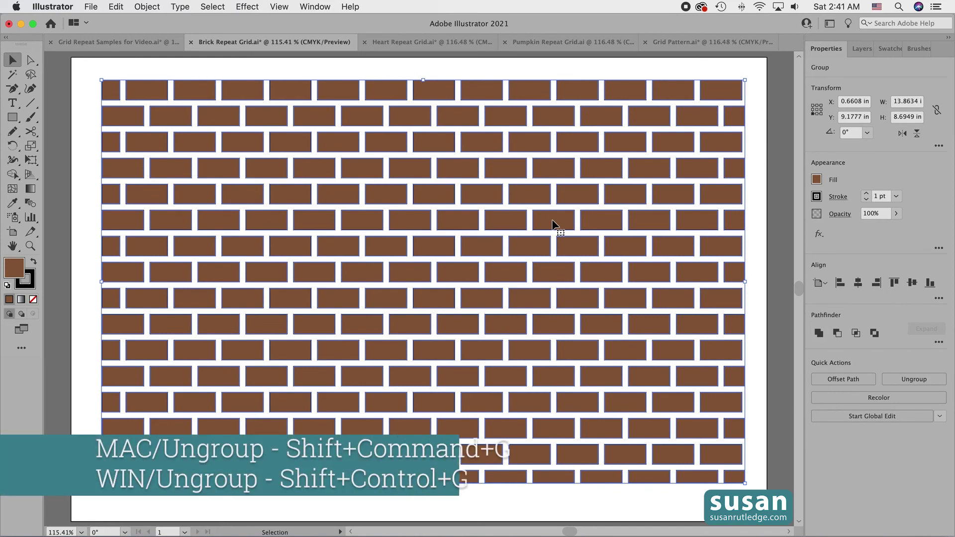
{"action": "key", "text": "shift+super+g"}
{"action": "key", "text": "shift+super+g"}
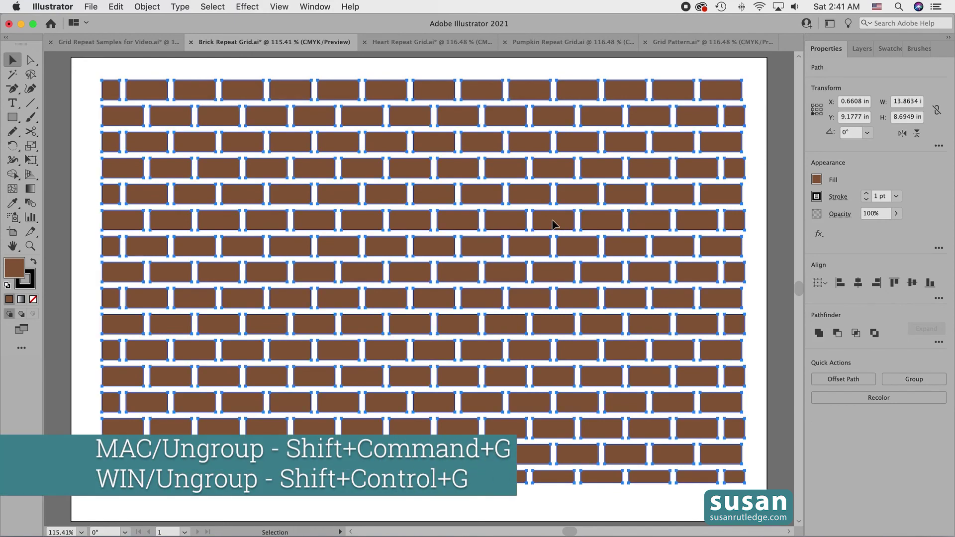
{"action": "left_click", "coordinate": [754, 231]}
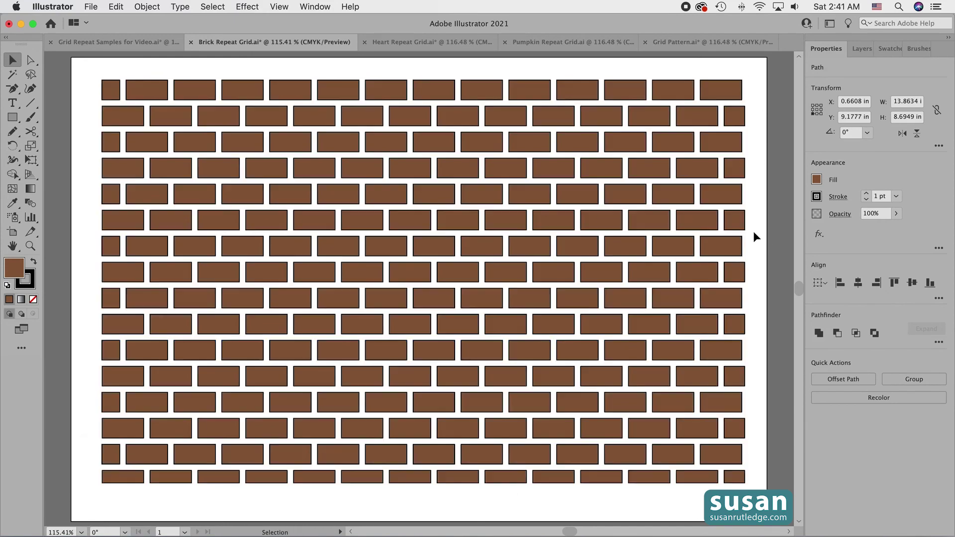
- Select all the individual brick paths on the artboard and change their fill to a lighter brown swatch
{"action": "left_click", "coordinate": [510, 222]}
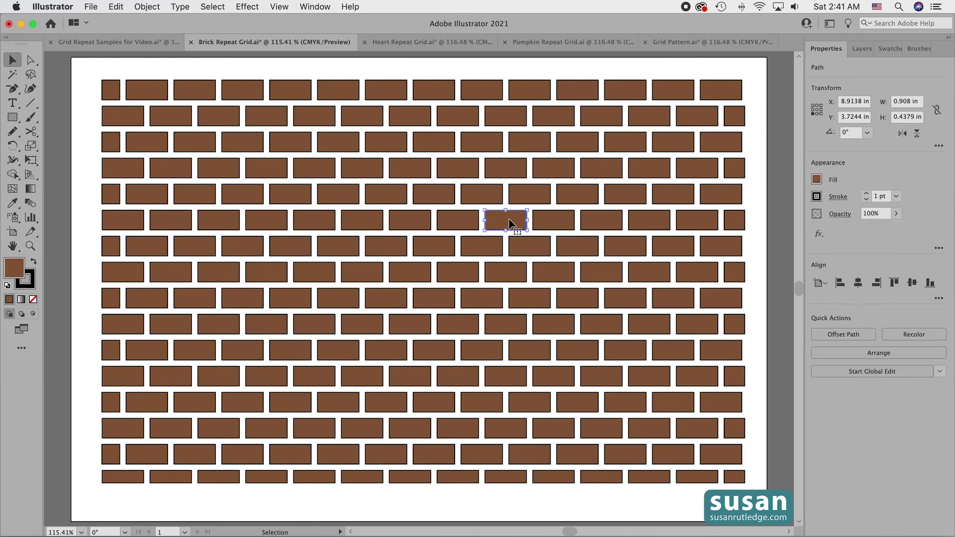
{"action": "left_click_drag", "start_coordinate": [88, 72], "coordinate": [755, 486]}
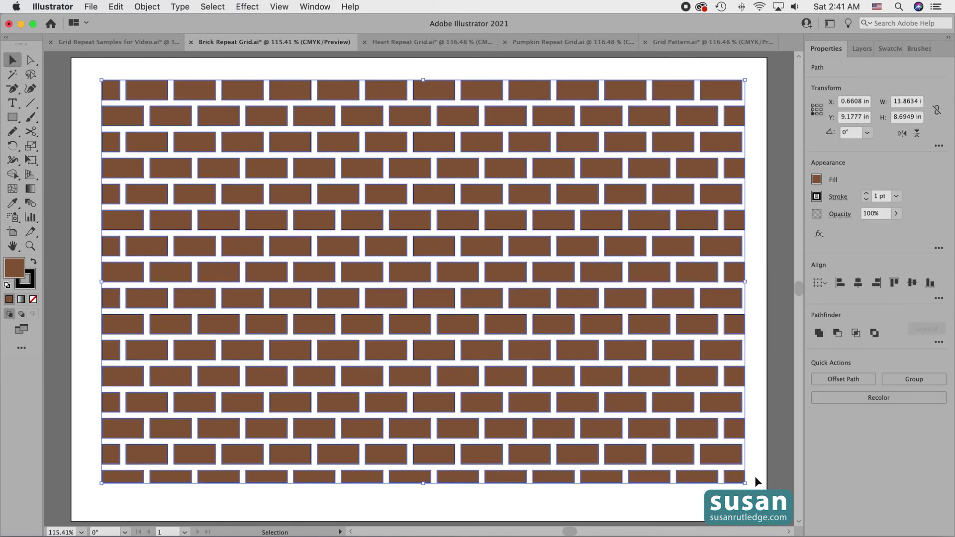
{"action": "left_click", "coordinate": [817, 179]}
{"action": "left_click", "coordinate": [672, 295]}
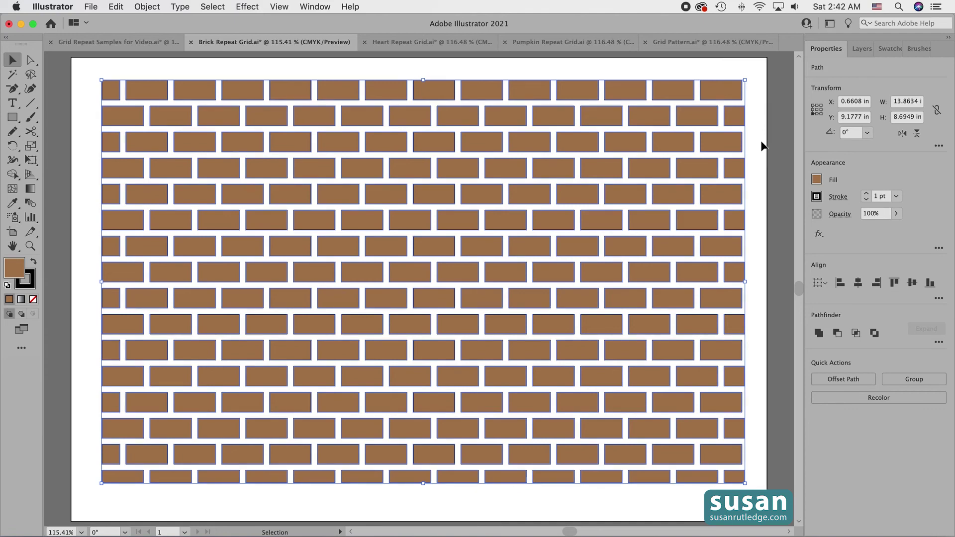
- Release the grid repeat in Pumpkin Repeat Grid.ai back to the single pumpkin artwork, and switch to the Grid Repeat Samples for Video document
{"action": "left_click", "coordinate": [552, 42]}
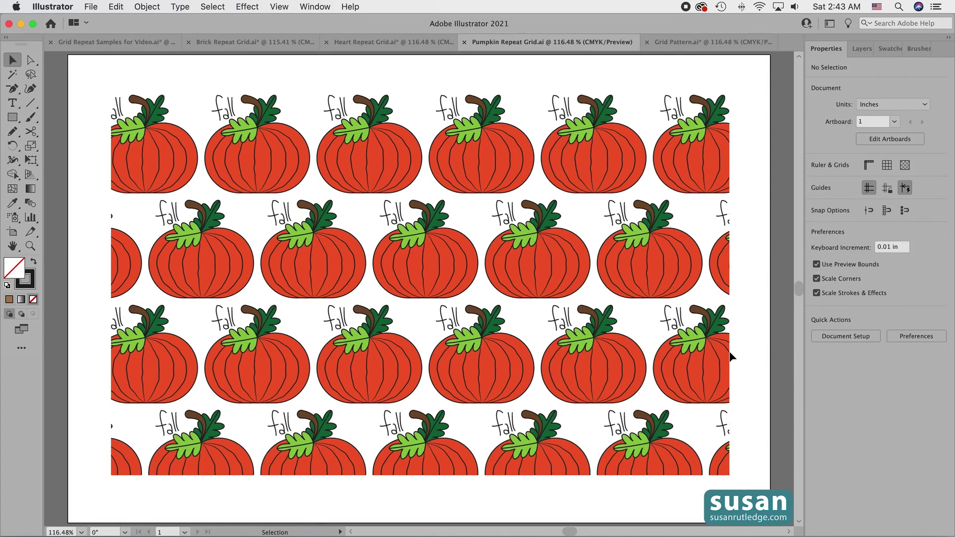
{"action": "left_click", "coordinate": [269, 187]}
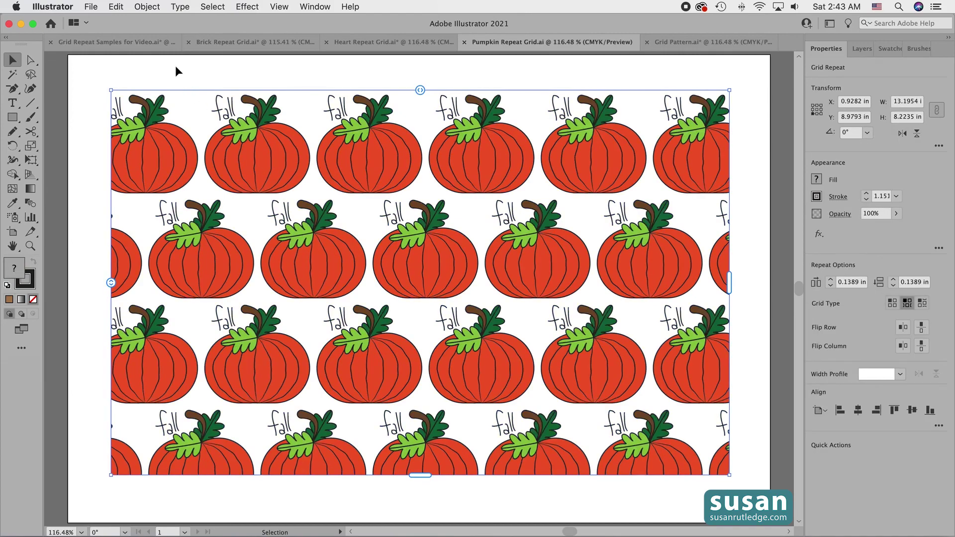
{"action": "left_click", "coordinate": [146, 6]}
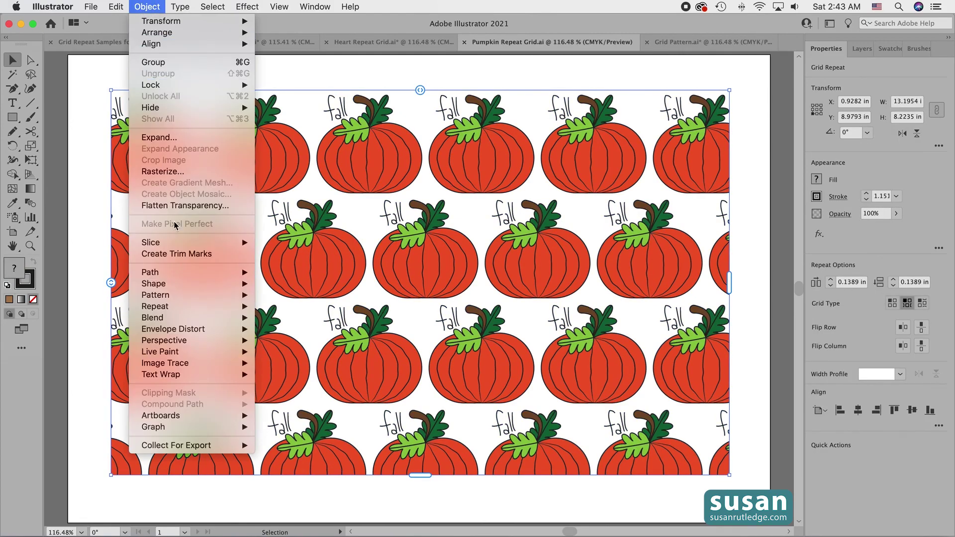
{"action": "mouse_move", "coordinate": [180, 308]}
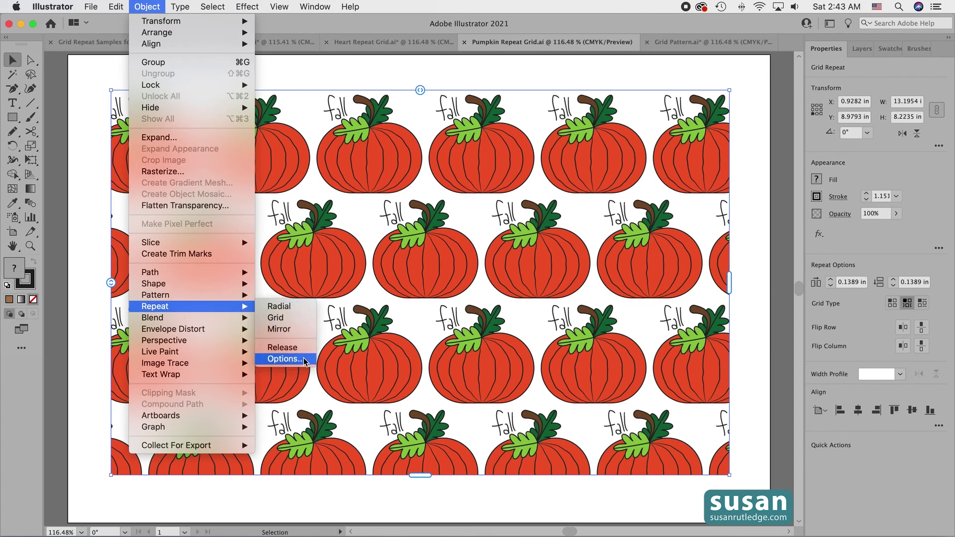
{"action": "left_click", "coordinate": [282, 348]}
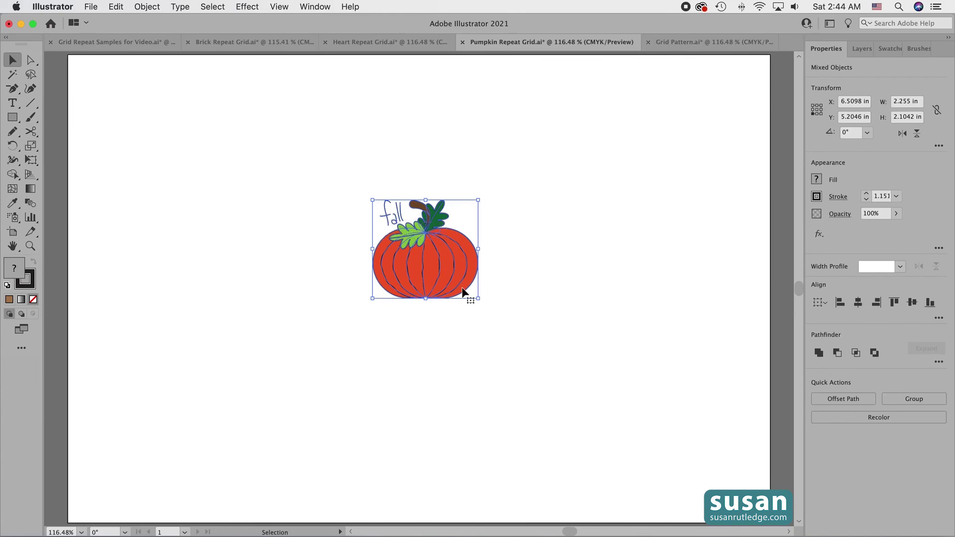
{"action": "left_click", "coordinate": [138, 44]}
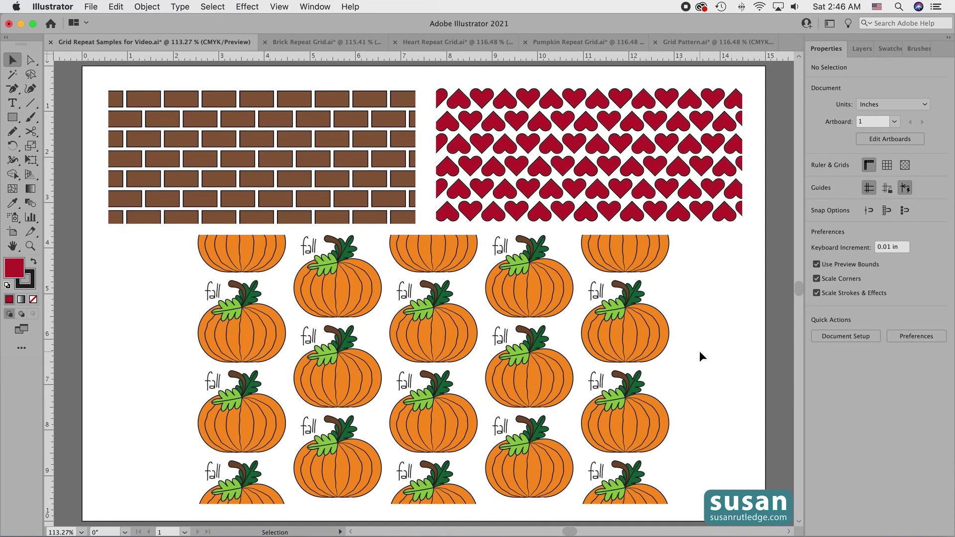